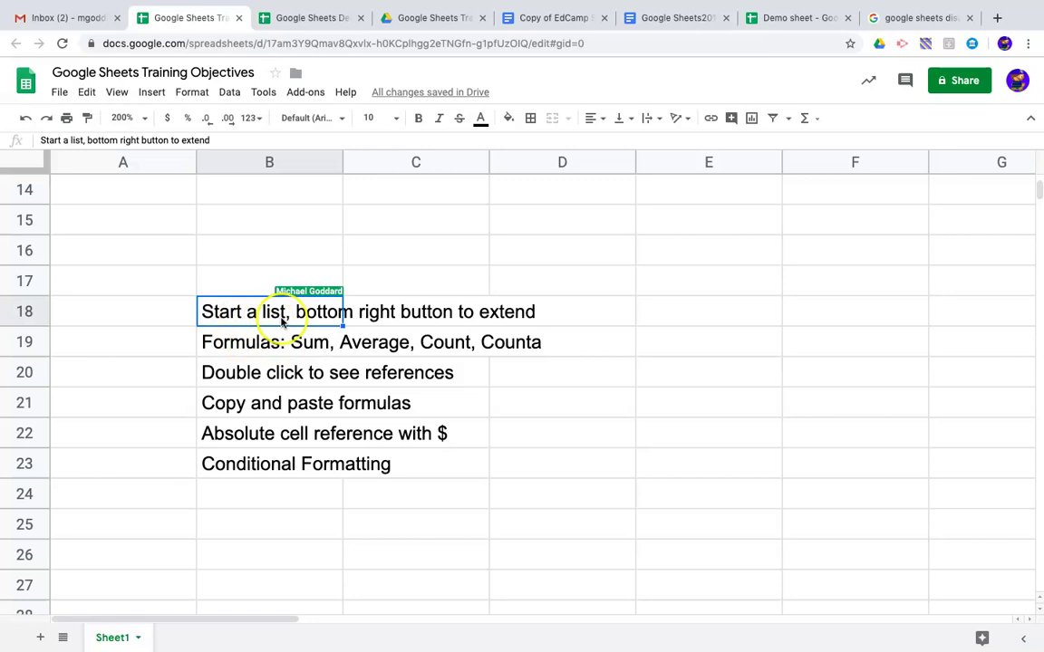
Review the list of training objectives in cells B18 to B23.
left_click(282, 318)
left_click(249, 339)
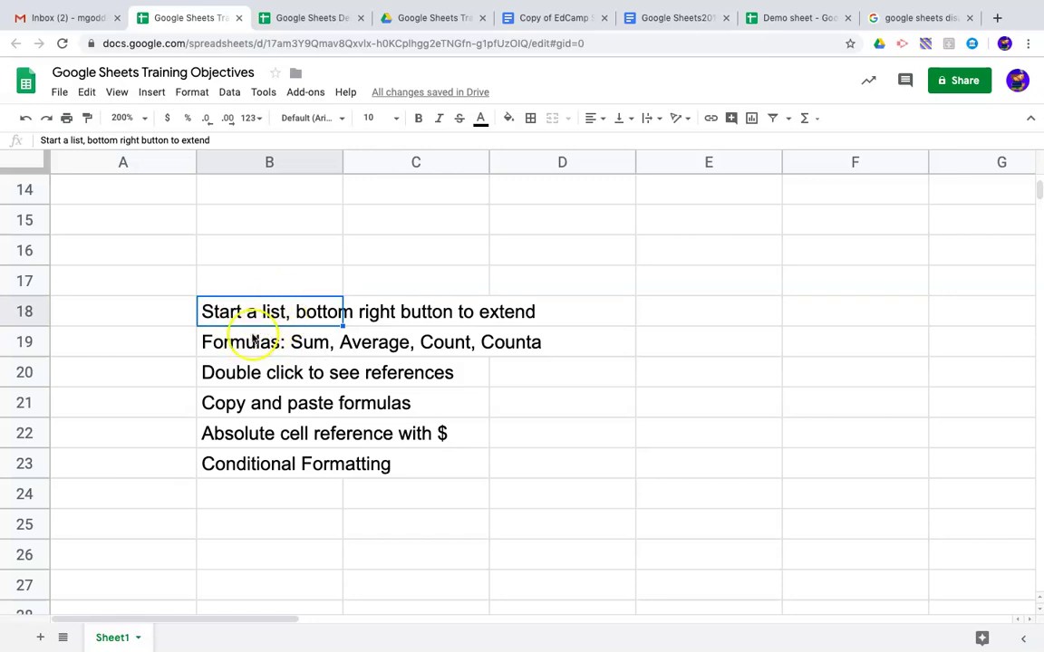
left_click(227, 375)
left_click(270, 366)
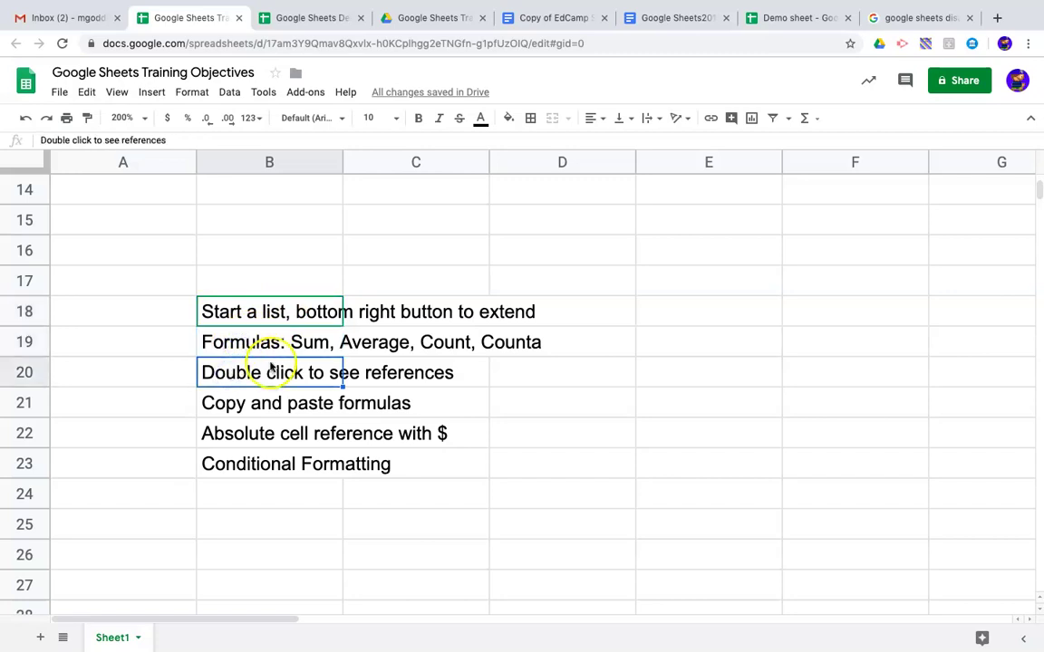
left_click(252, 402)
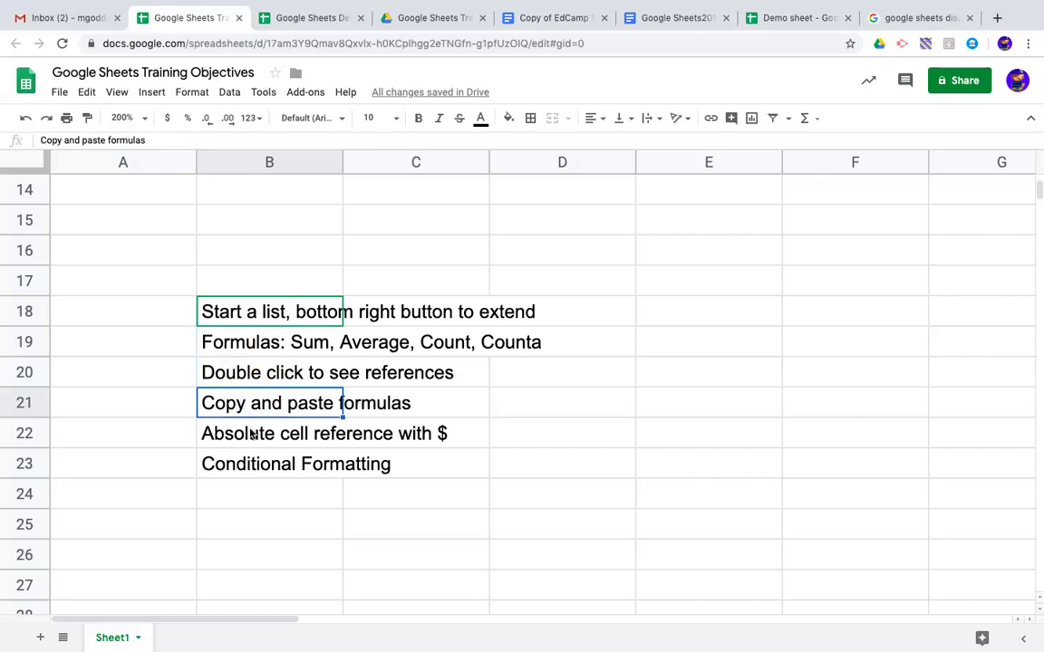
left_click(252, 434)
left_click(234, 474)
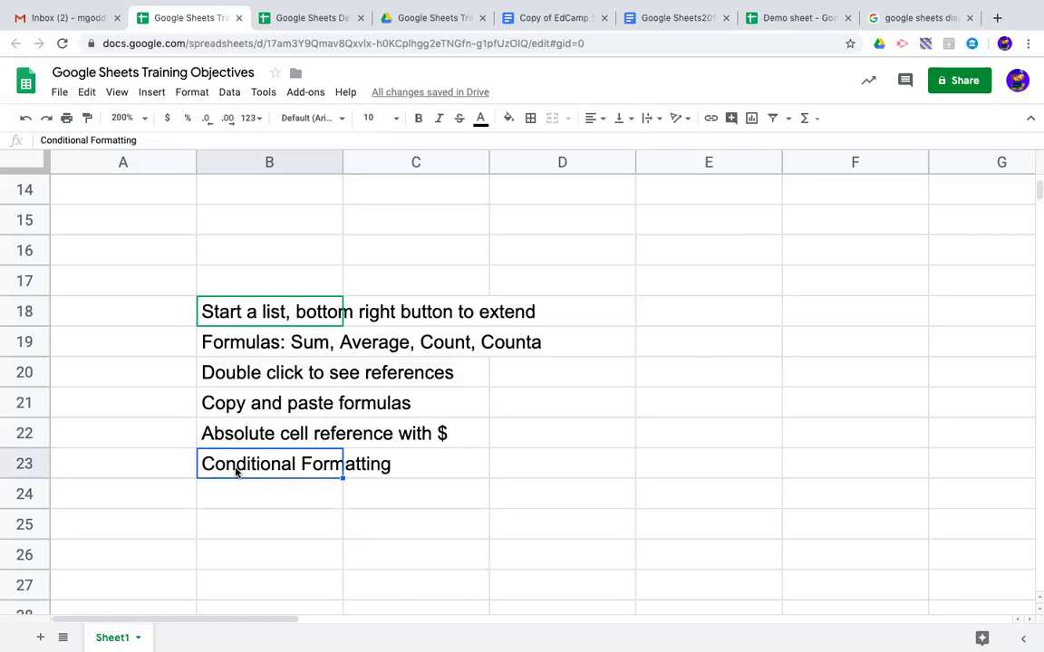
Switch to the Google Sheets Demo spreadsheet and rename its Sheet1 tab as Demo1.
left_click(302, 27)
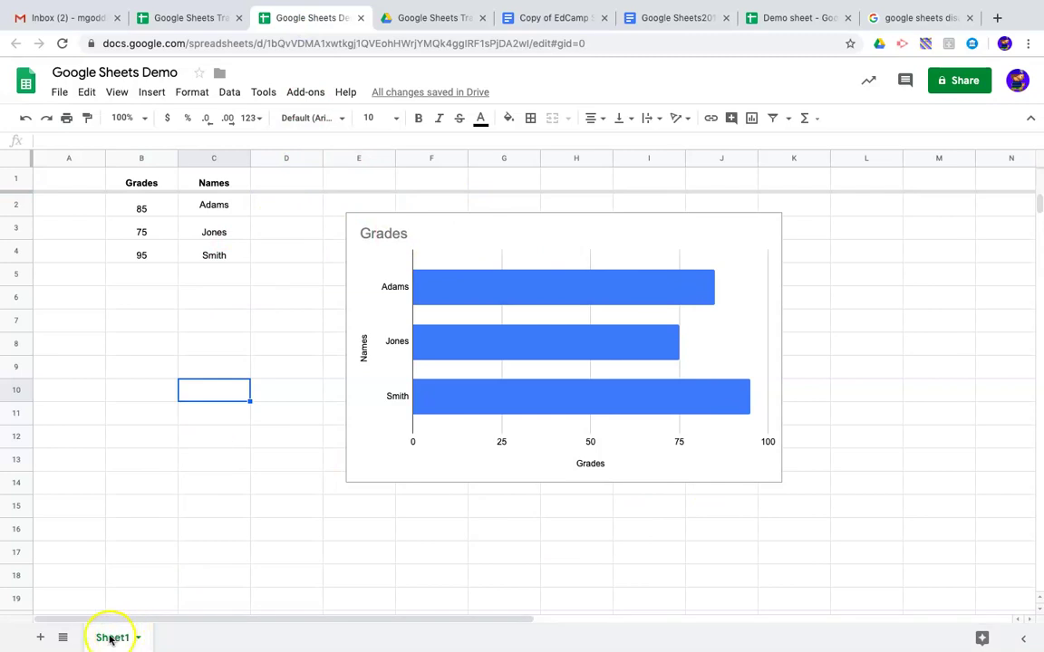
left_click(138, 638)
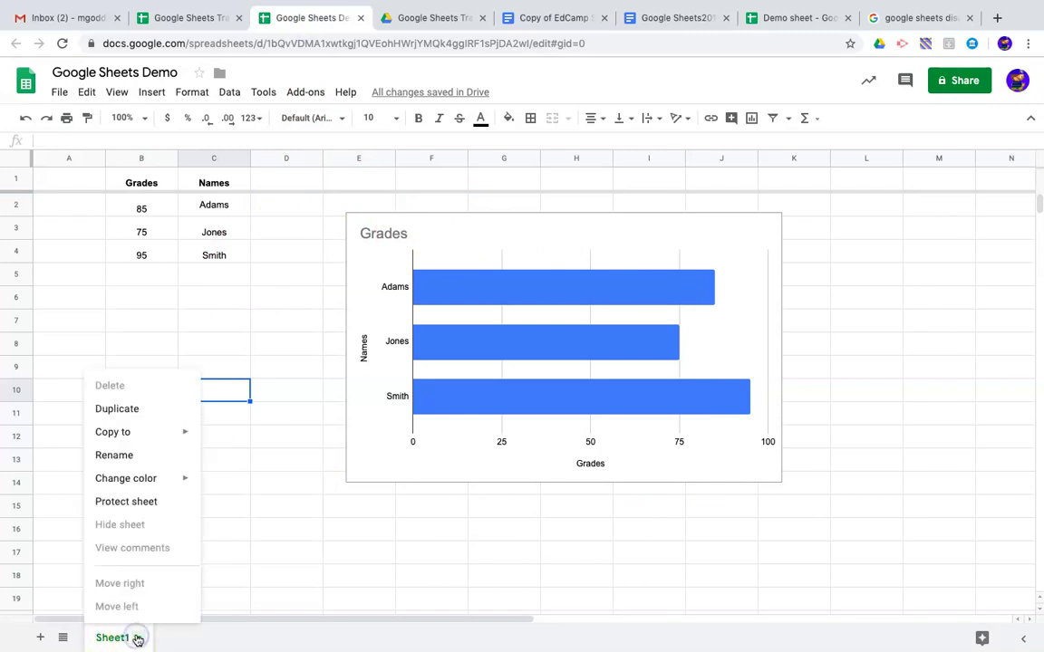
left_click(128, 455)
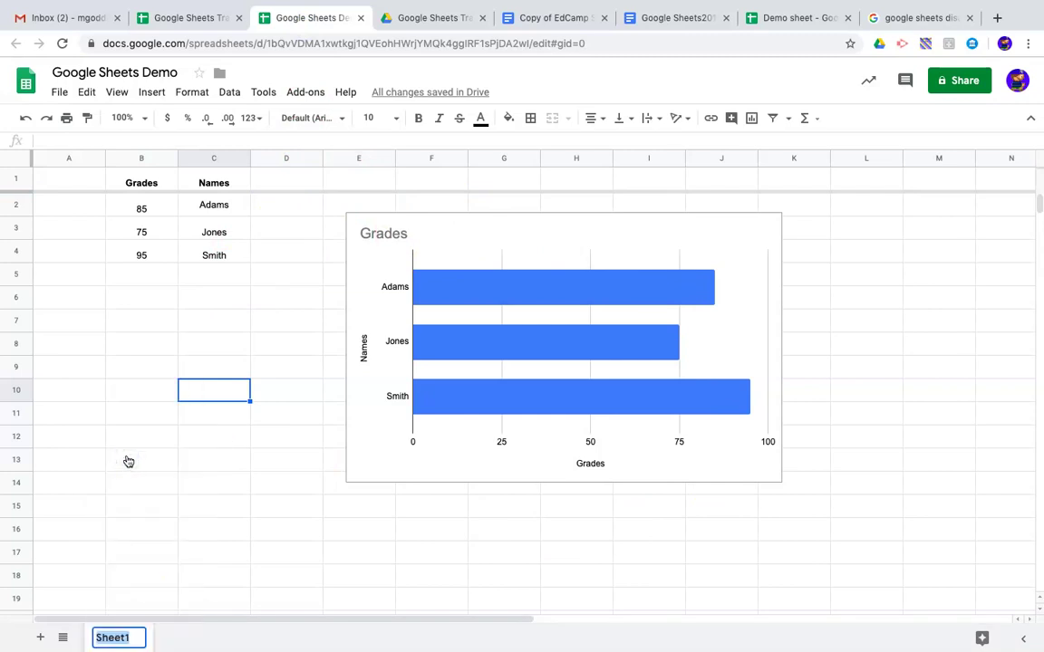
type("Demo1")
key("Return")
left_click(139, 638)
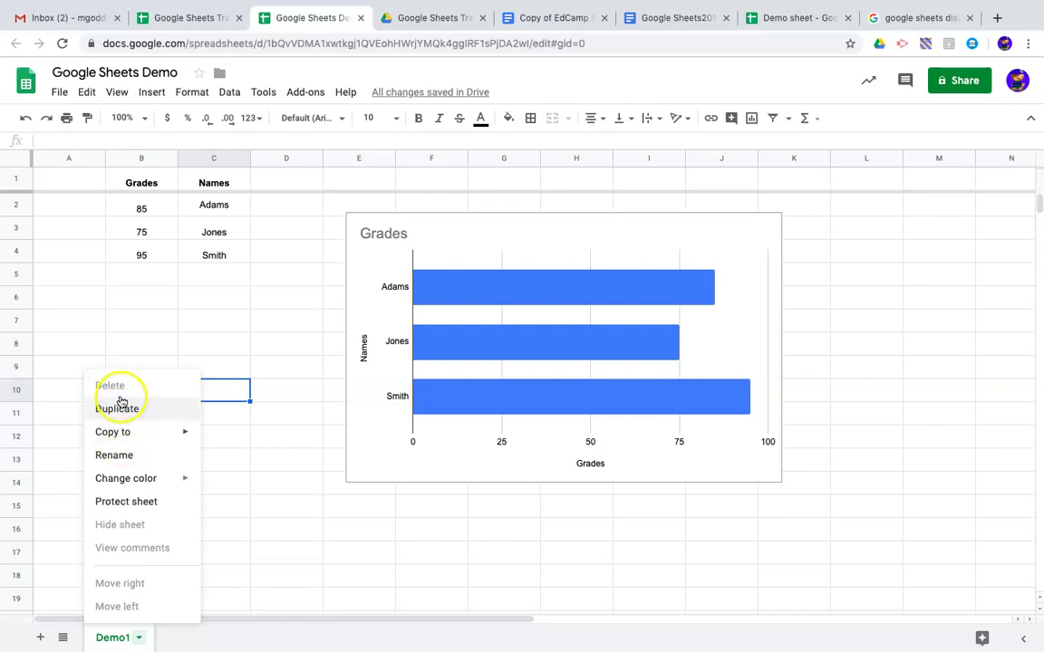
mouse_move(119, 441)
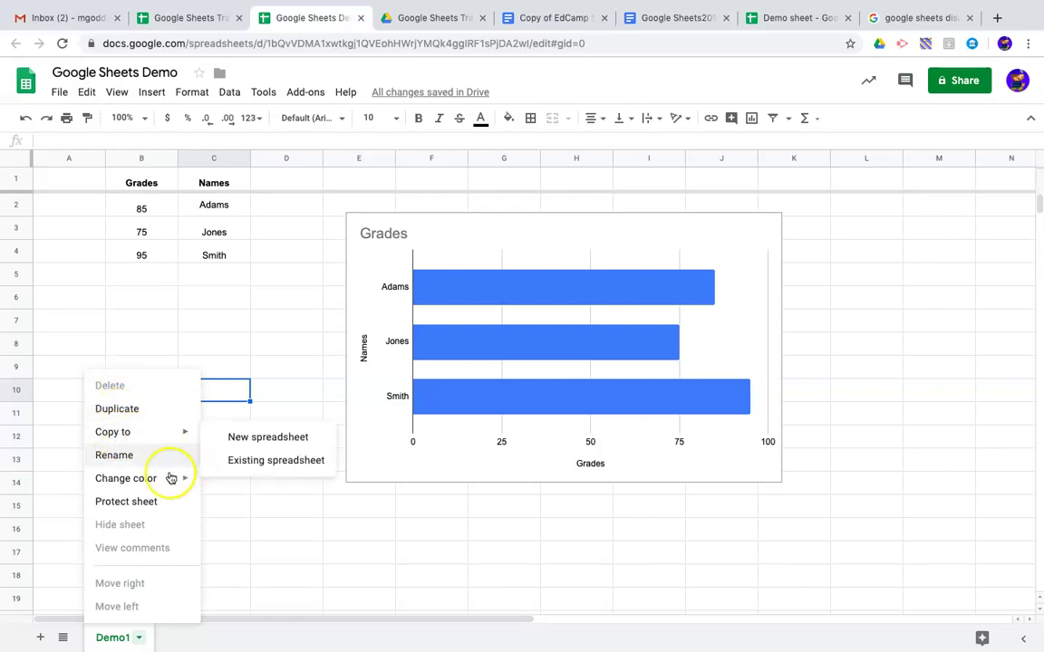
left_click(74, 511)
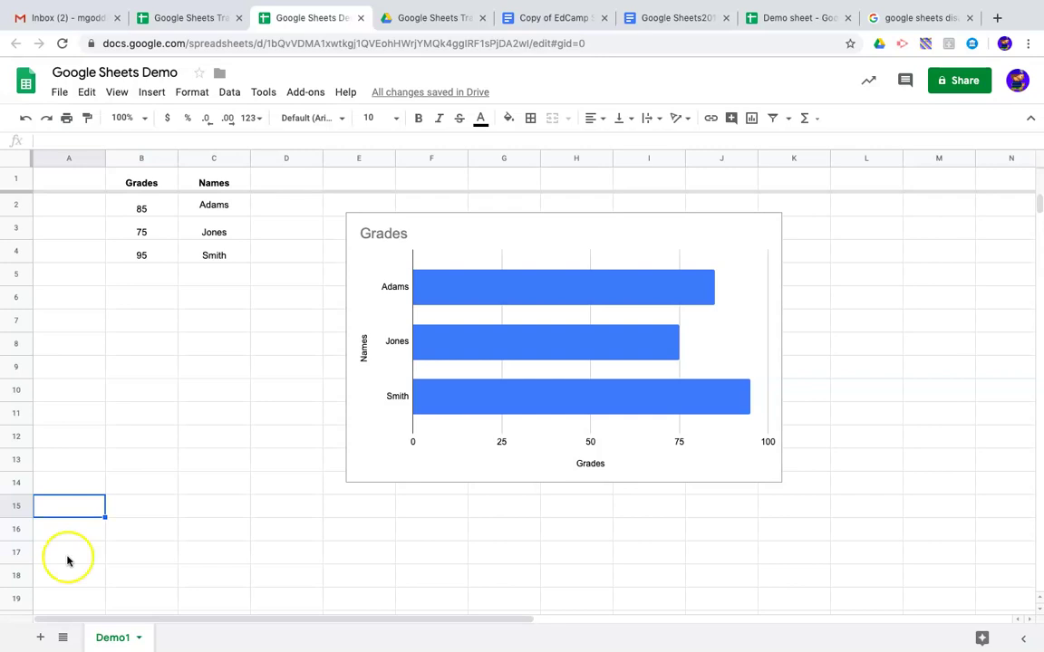
Add a second sheet to the spreadsheet and switch between it and Demo1, ending on the new sheet.
left_click(41, 638)
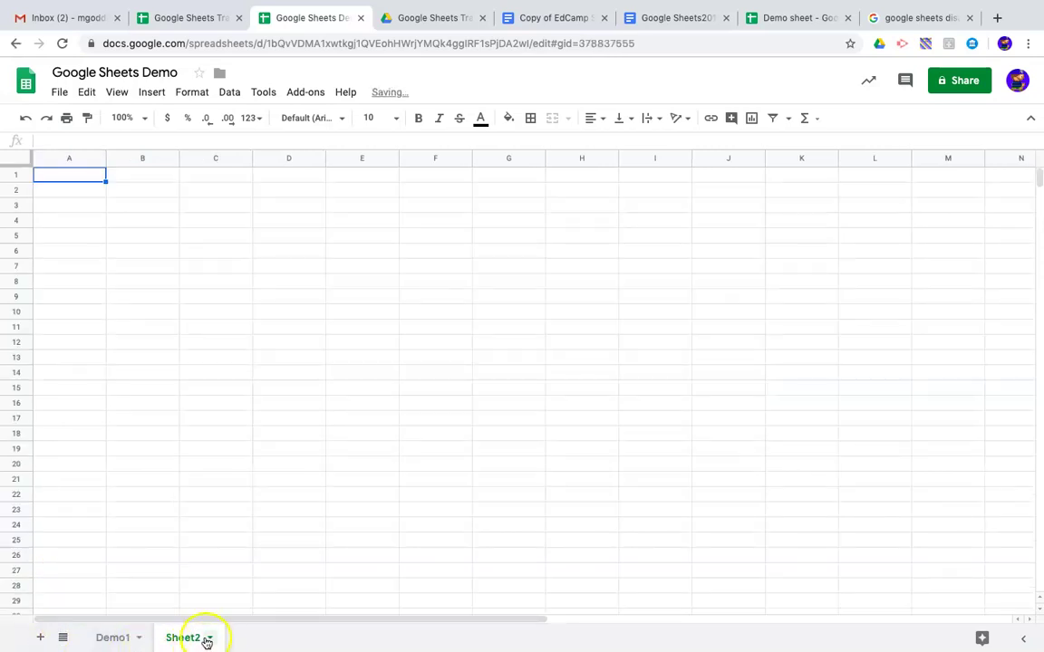
left_click(127, 642)
left_click(177, 639)
left_click(91, 642)
left_click(169, 643)
left_click(169, 643)
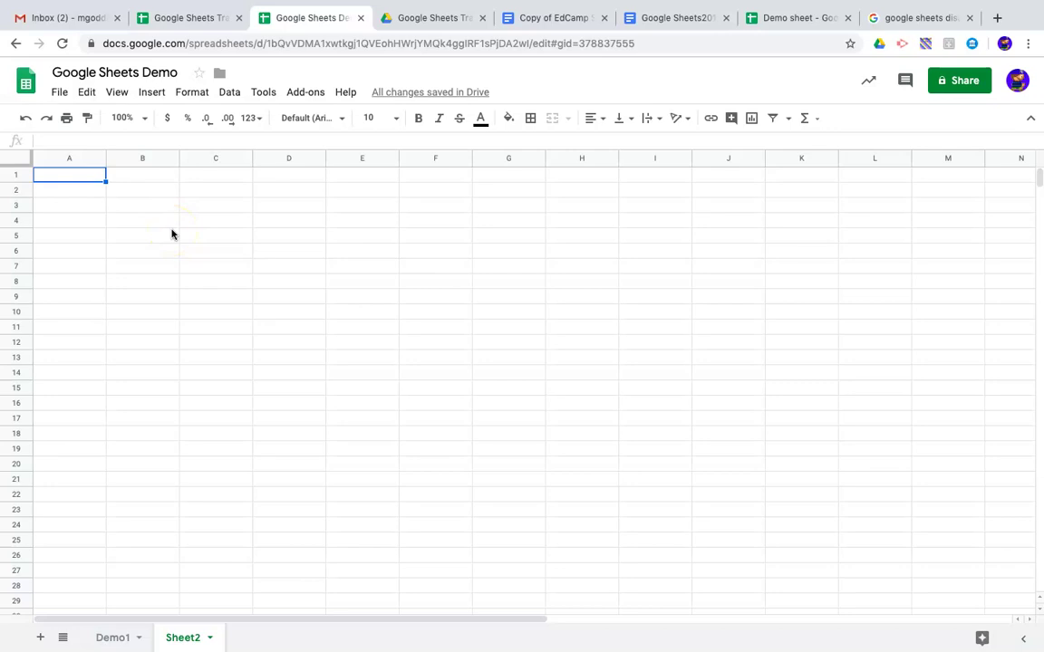
Enter the column headers Numbers, Grades and Names in cells B1, C1 and D1 of the new sheet.
left_click(165, 179)
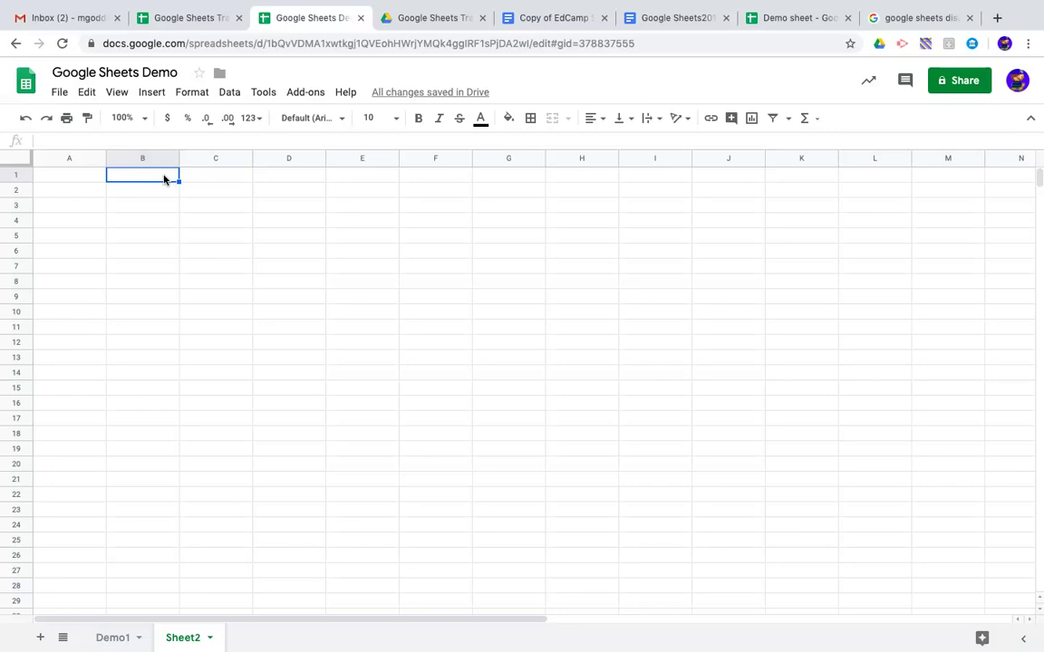
type("Numbers")
key("Tab")
type("Grades")
key("Tab")
type("Names")
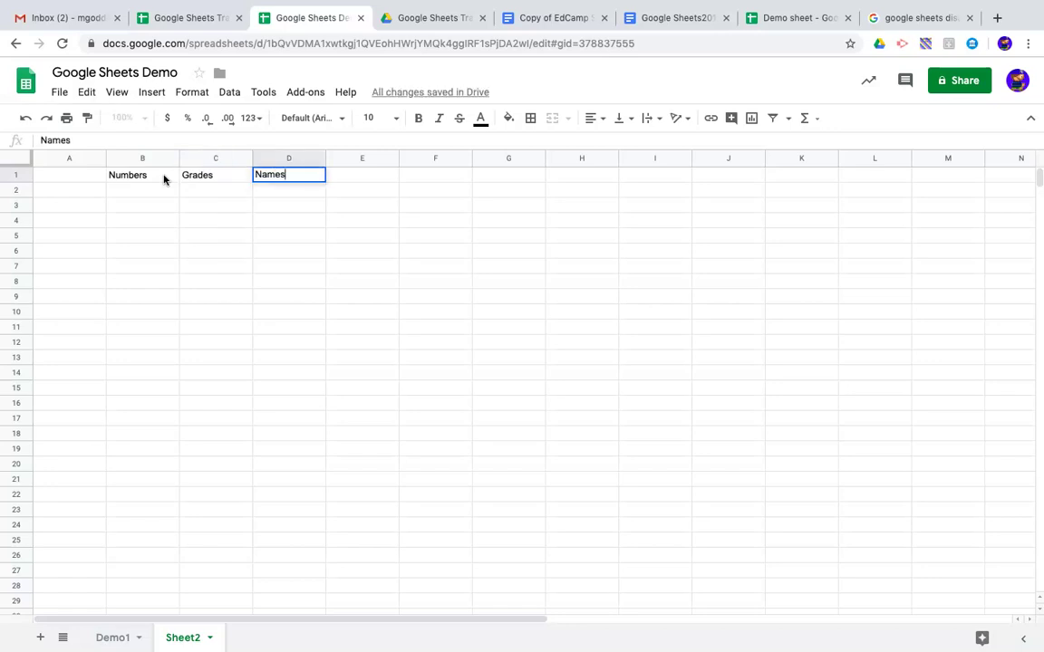
key("Return")
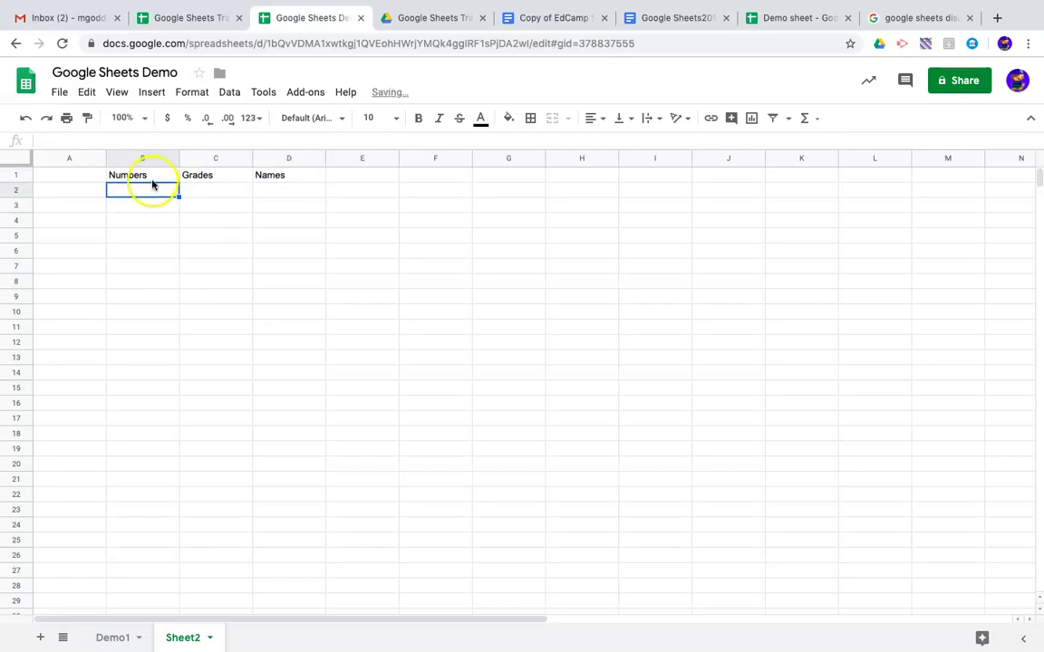
Move the three column headers from B1:D1 down to B3:D3.
left_click(152, 177)
left_click_drag(190, 179, 291, 182)
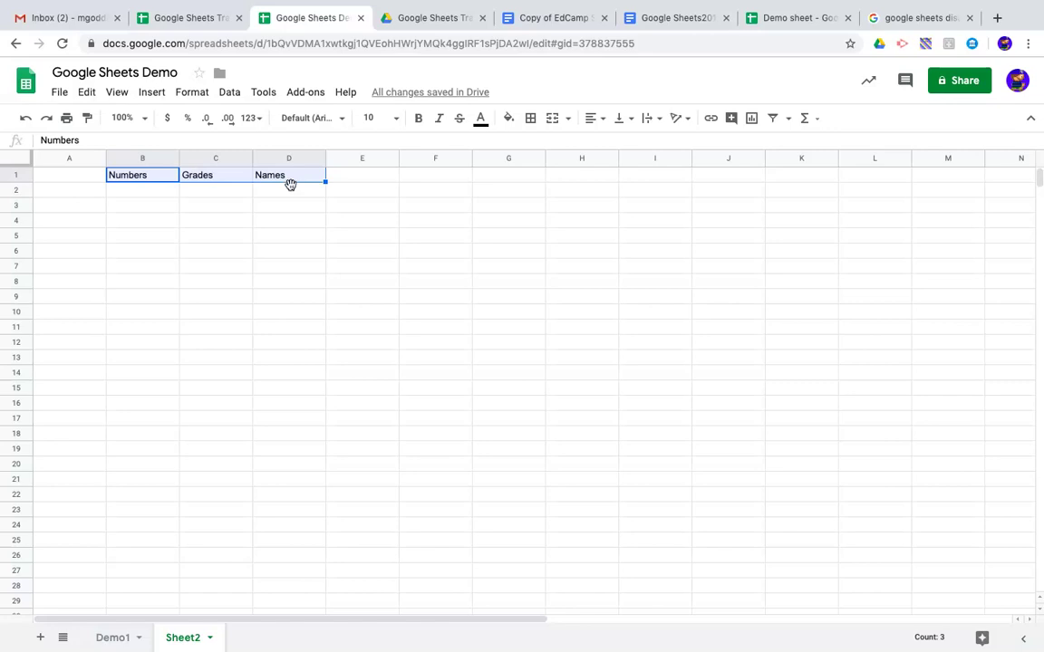
left_click(290, 184)
left_click_drag(124, 182, 274, 209)
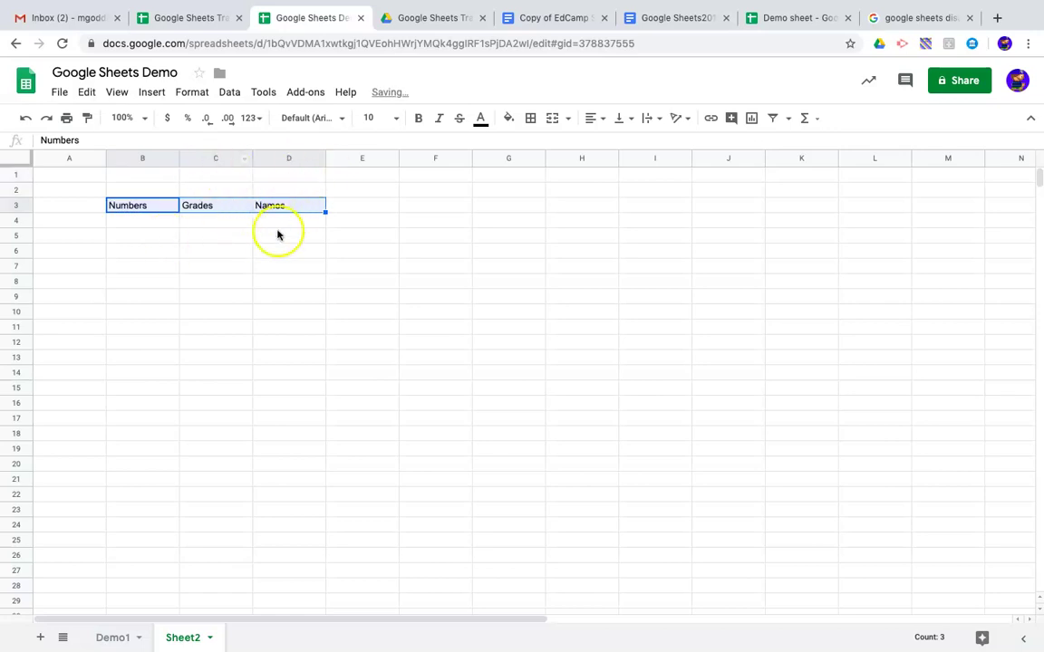
Enter 1, 2 and 3 in cells B4 to B6 under the Numbers header.
left_click(168, 220)
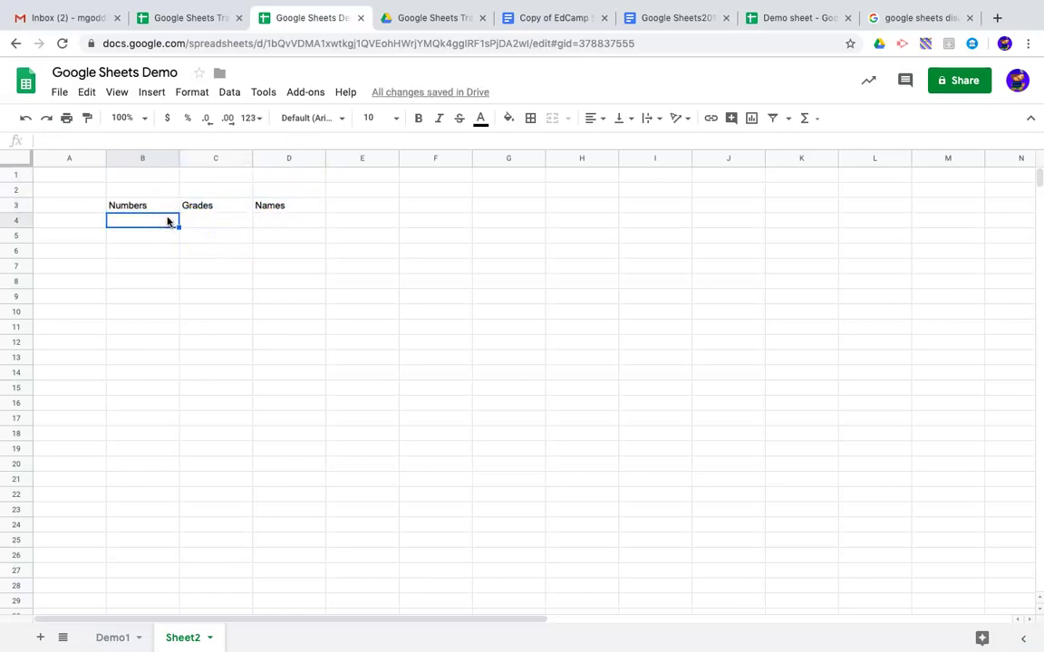
type("1")
key("Return")
type("2")
key("Return")
type("3")
key("Return")
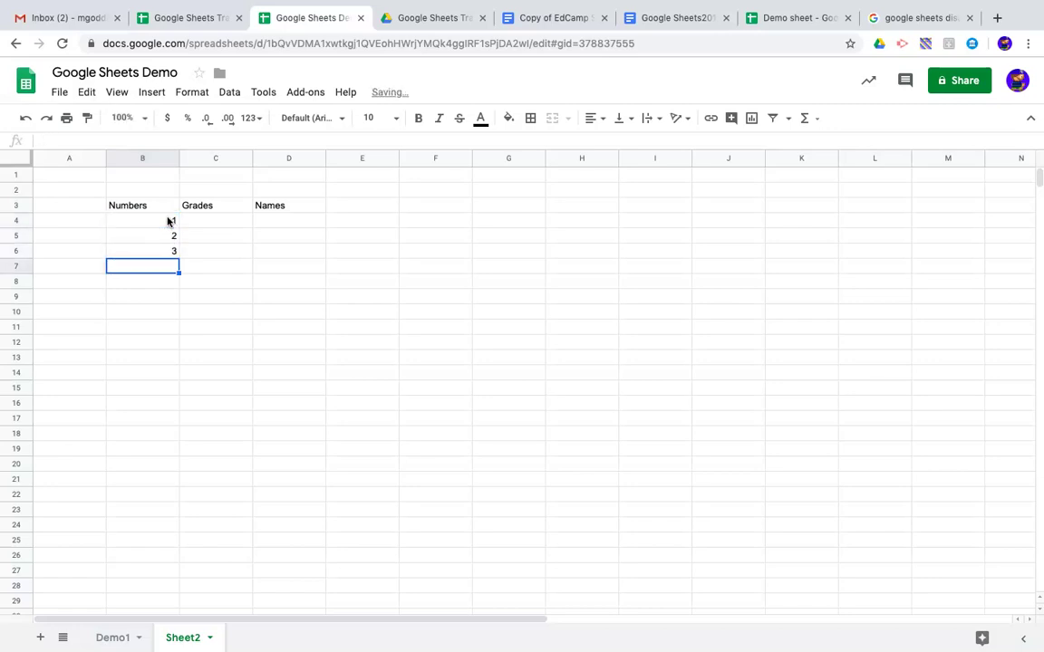
Extend the 1, 2, 3 series down to B17 by autofill, and clear the whole series.
left_click(159, 223)
left_click_drag(158, 233, 159, 246)
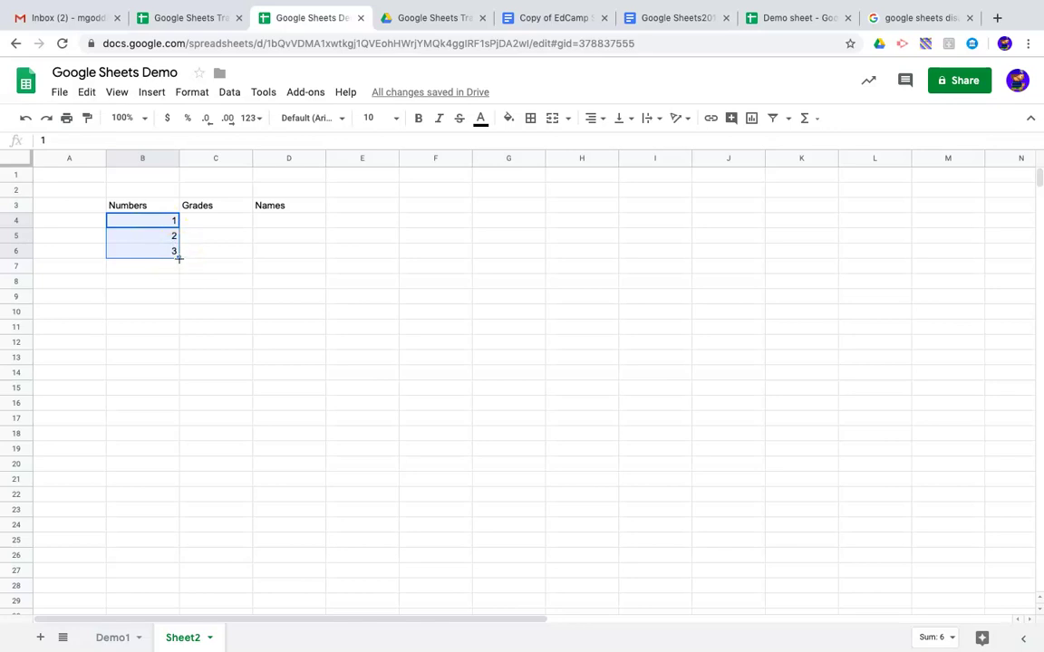
left_click_drag(179, 259, 179, 422)
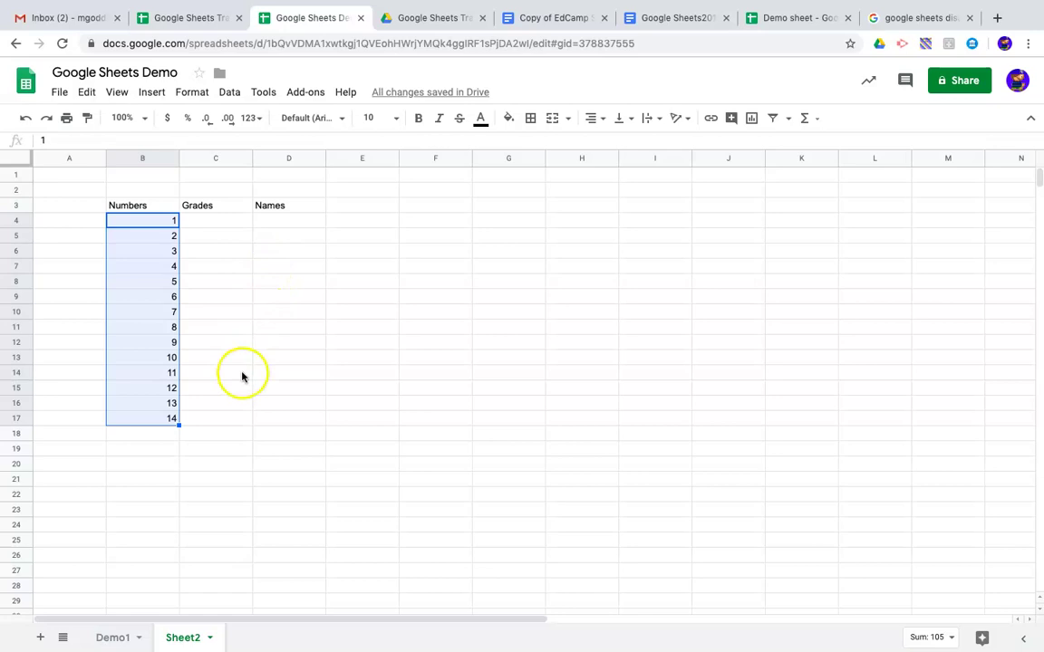
key("Delete")
Enter 2, 4 and 6 in cells B4 to B6 under the Numbers header.
left_click(144, 225)
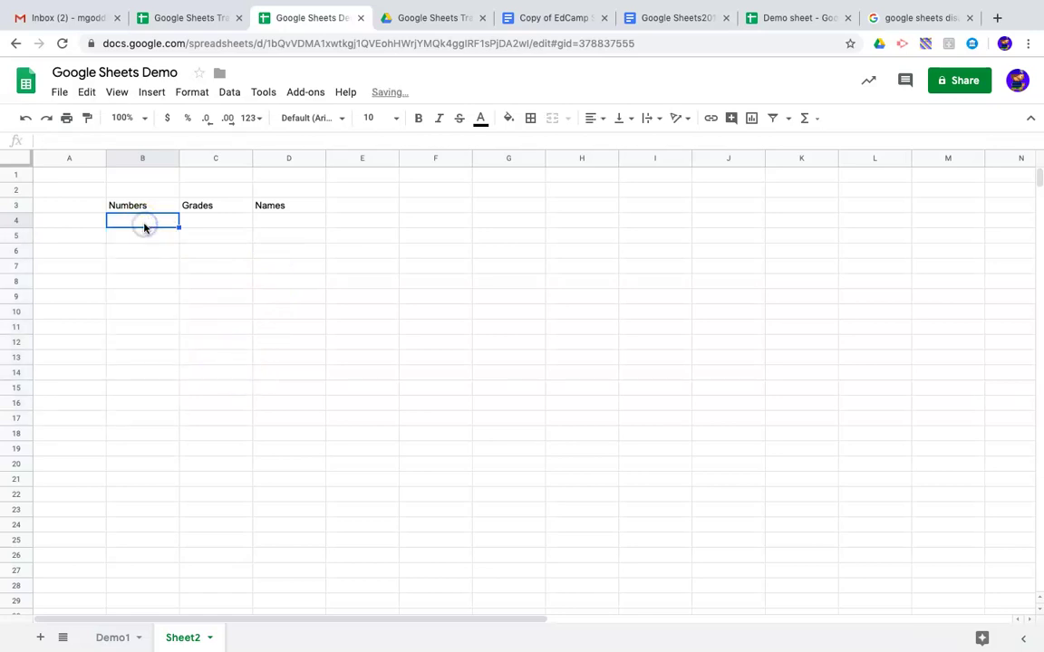
type("2")
key("Return")
type("4")
key("Return")
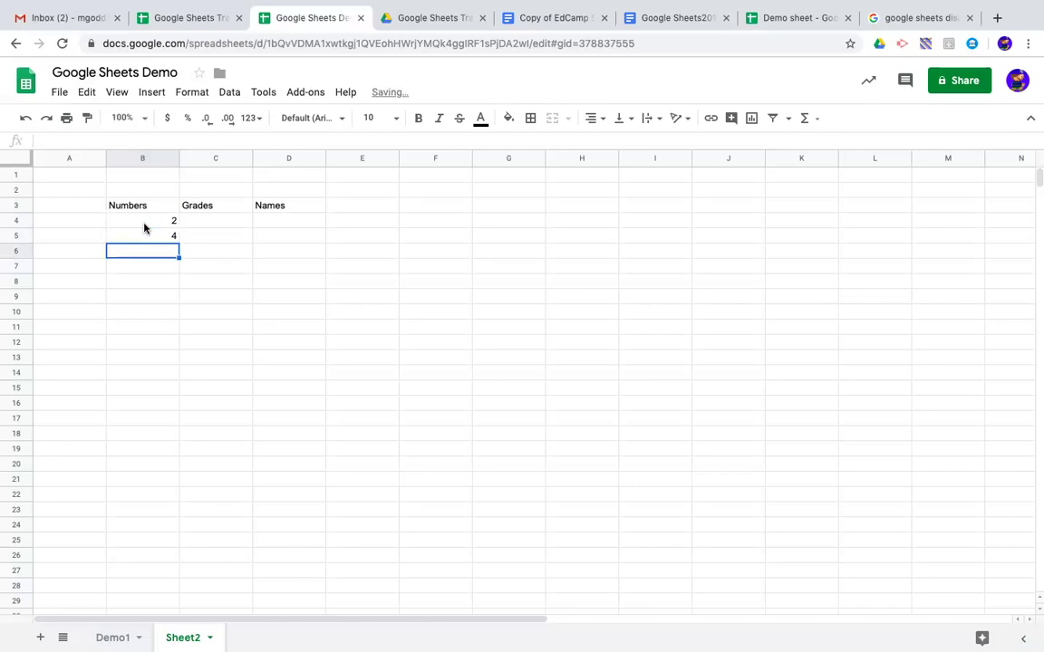
type("6")
key("Return")
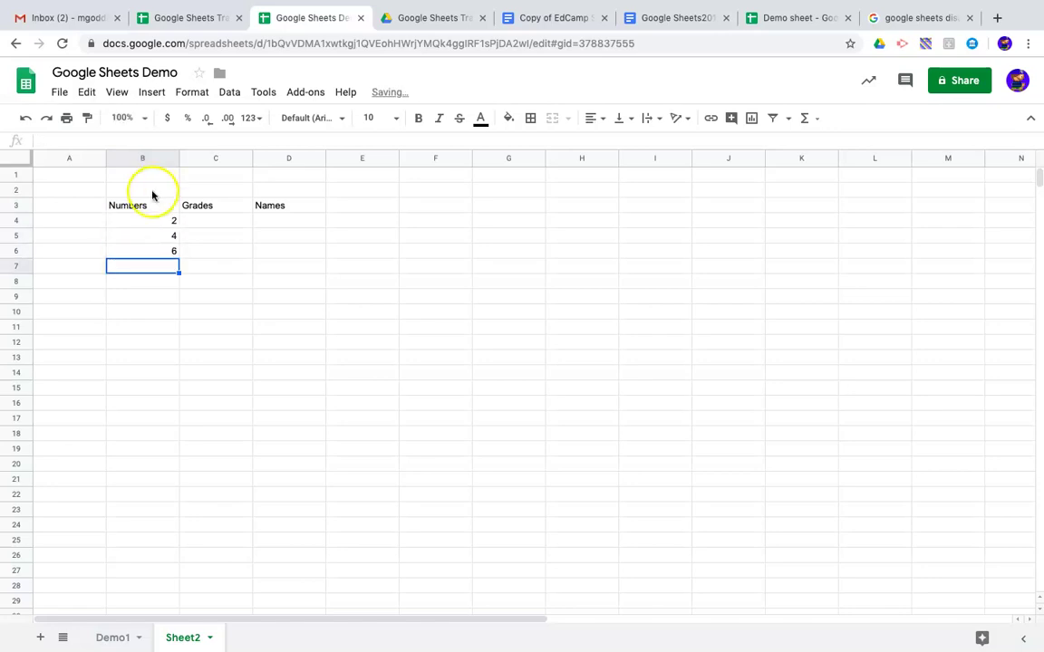
Extend the 2, 4, 6 series down to B18 by autofill.
left_click_drag(142, 226, 149, 253)
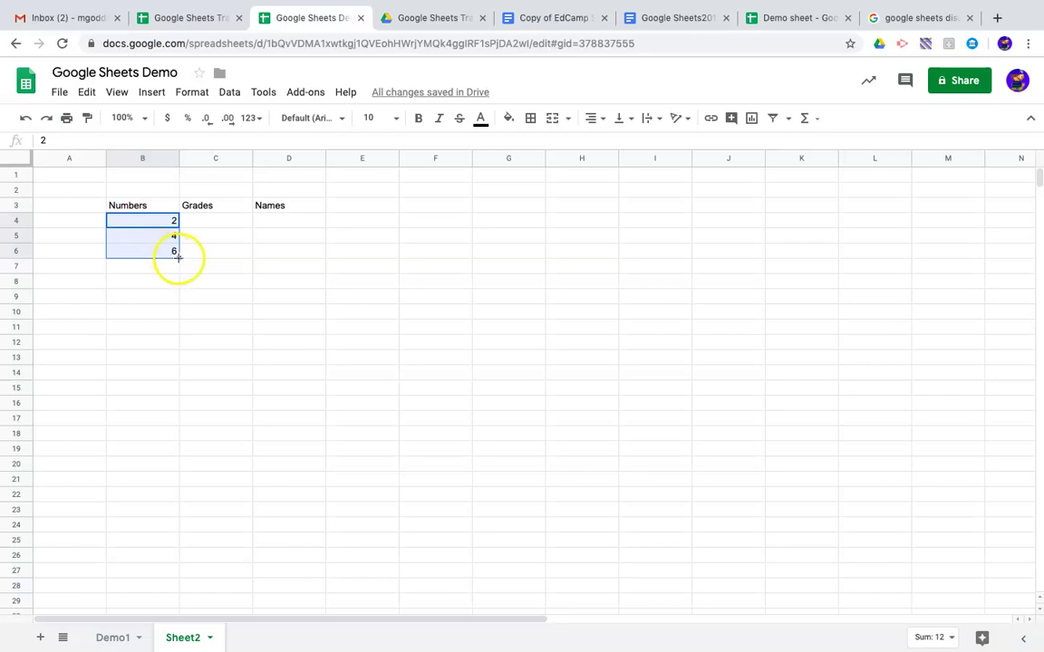
left_click_drag(179, 258, 180, 435)
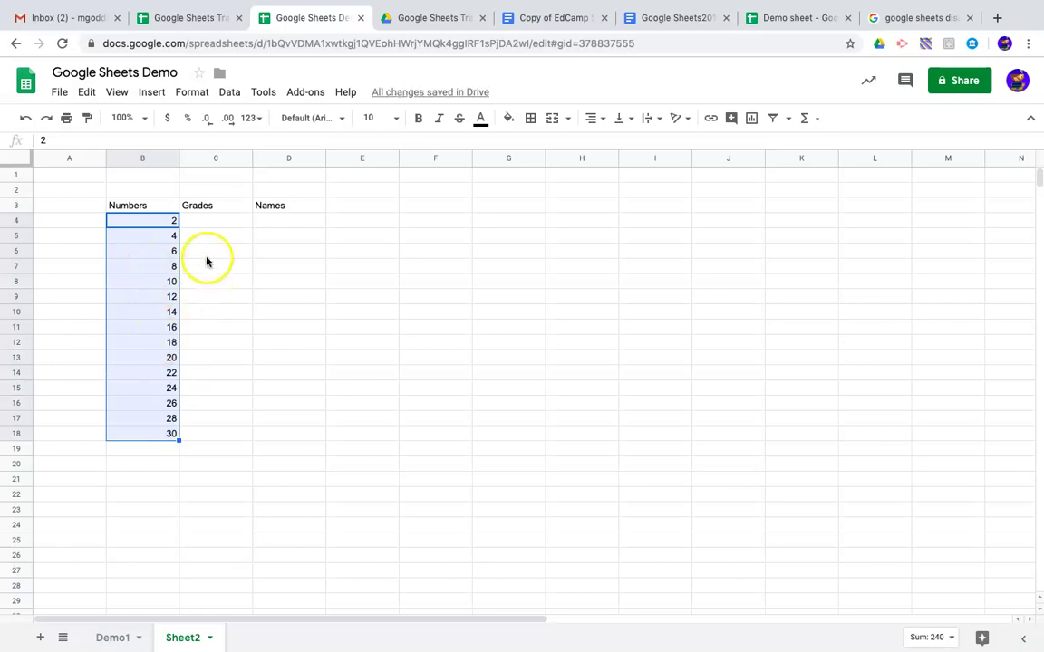
left_click(199, 221)
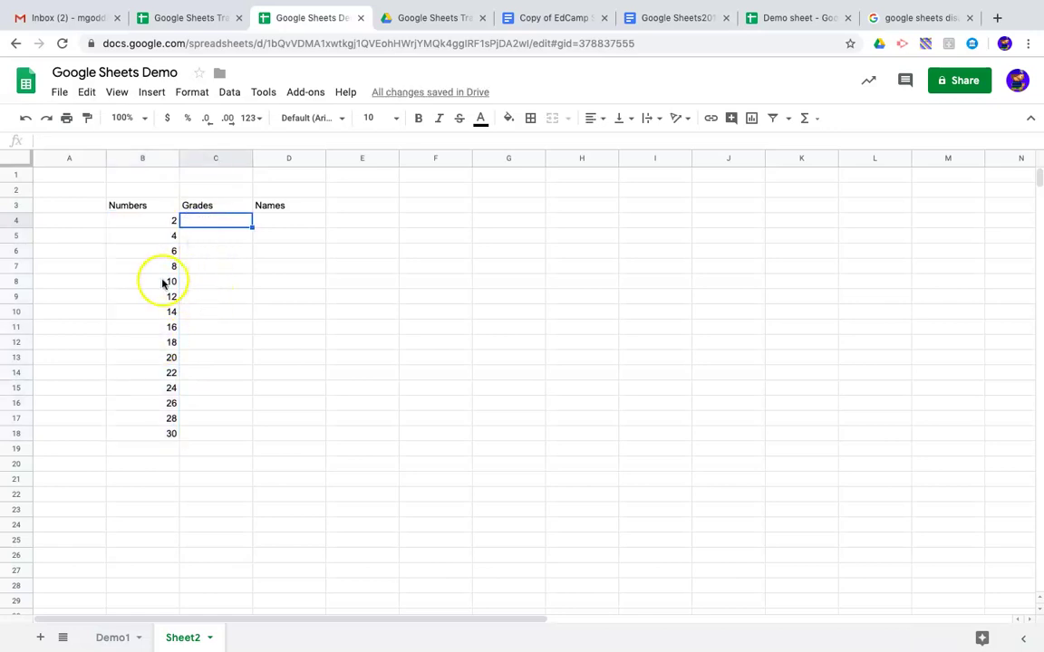
Clear the numbers in B9:B18 and delete the Names header in D3.
left_click_drag(151, 297, 161, 445)
key("Delete")
left_click(216, 281)
left_click(209, 221)
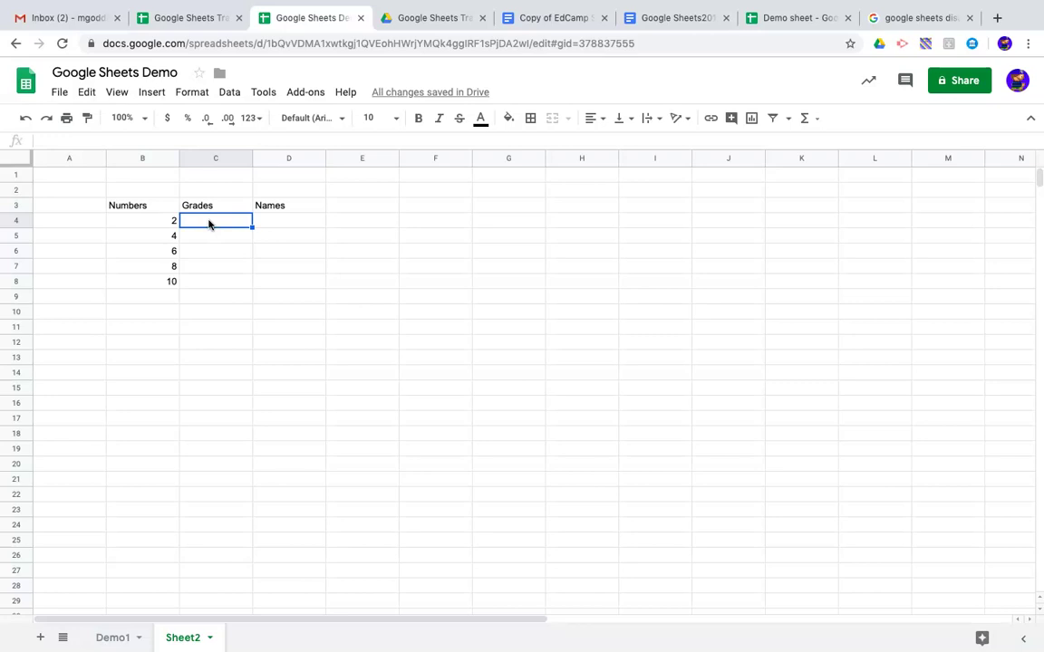
left_click(261, 209)
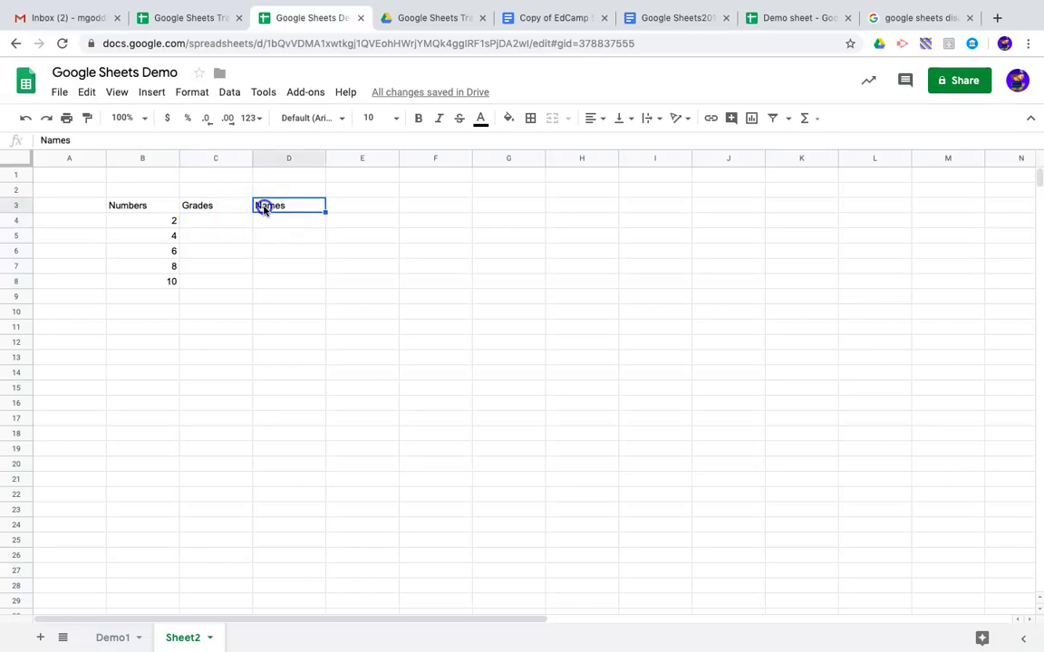
key("Delete")
Enter the grades 15, 18, 12, 20 and 19 in cells C4 to C8, and return the selection to C4.
left_click(240, 221)
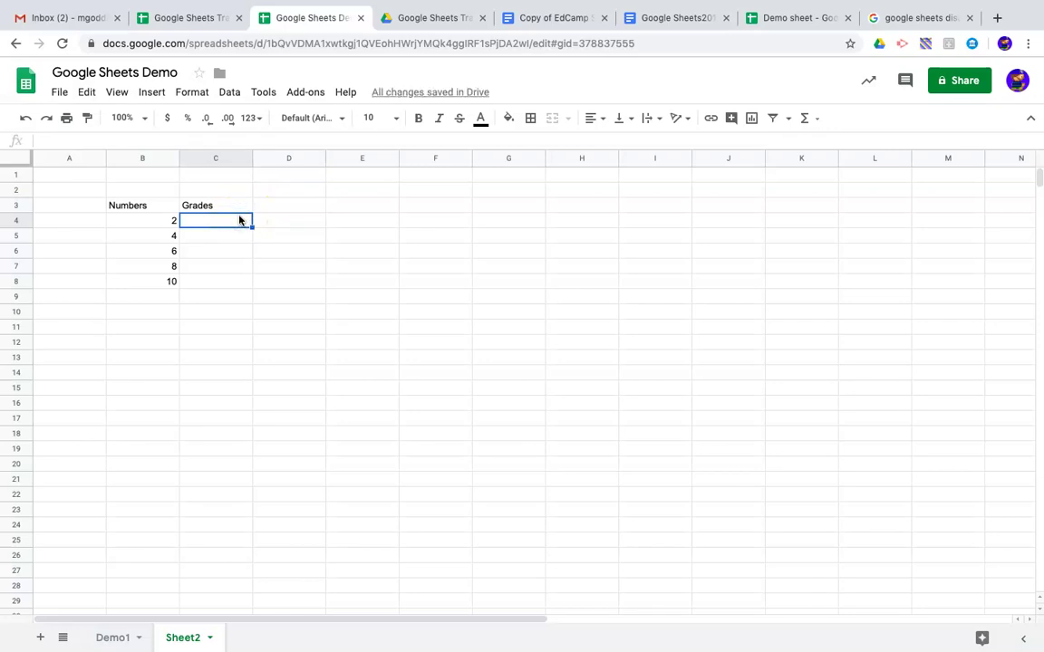
type("15")
key("Return")
type("18")
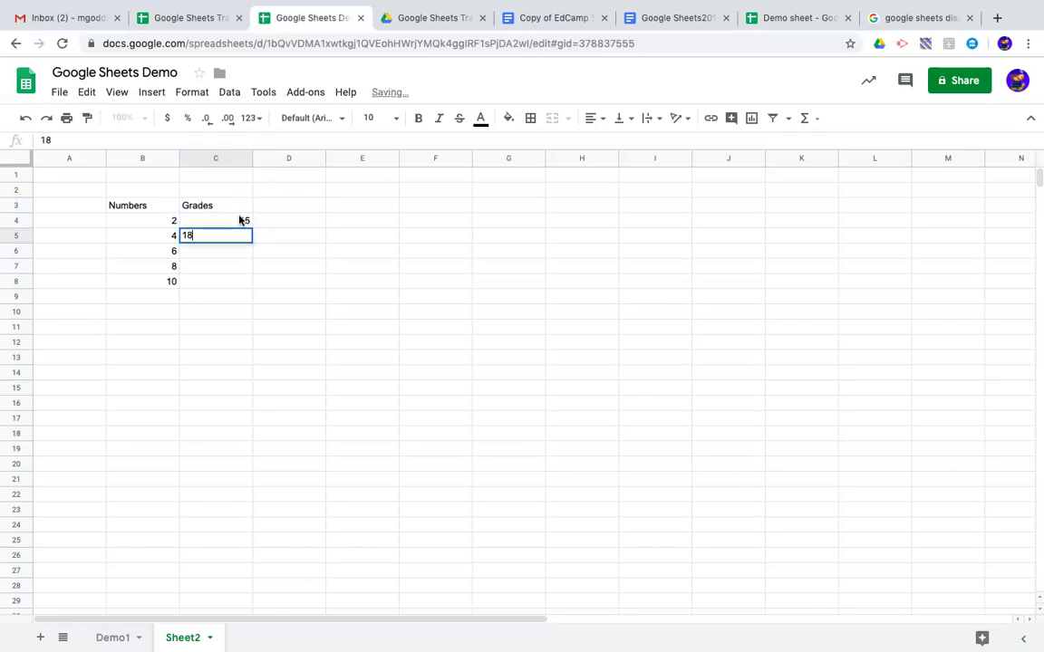
key("Return")
type("12")
key("Return")
type("20")
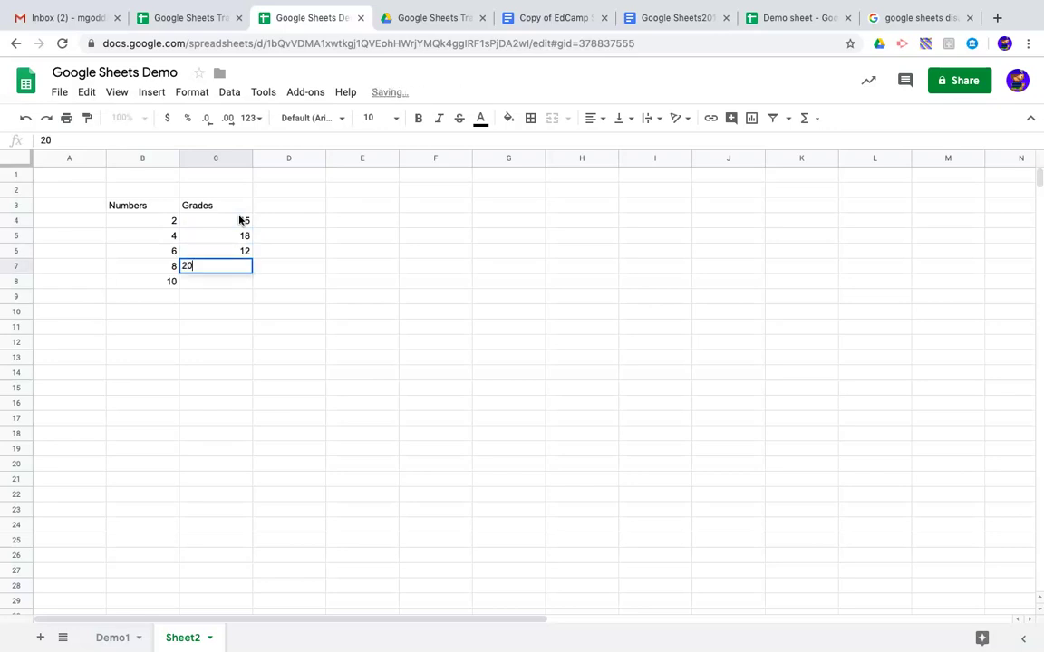
key("Return")
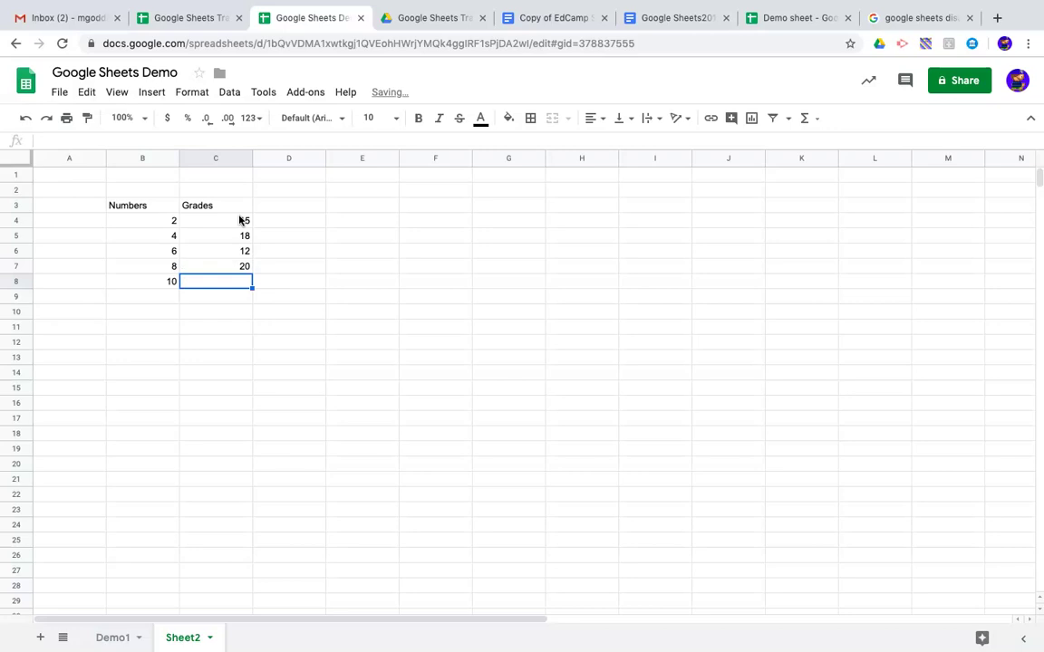
type("19")
key("Return")
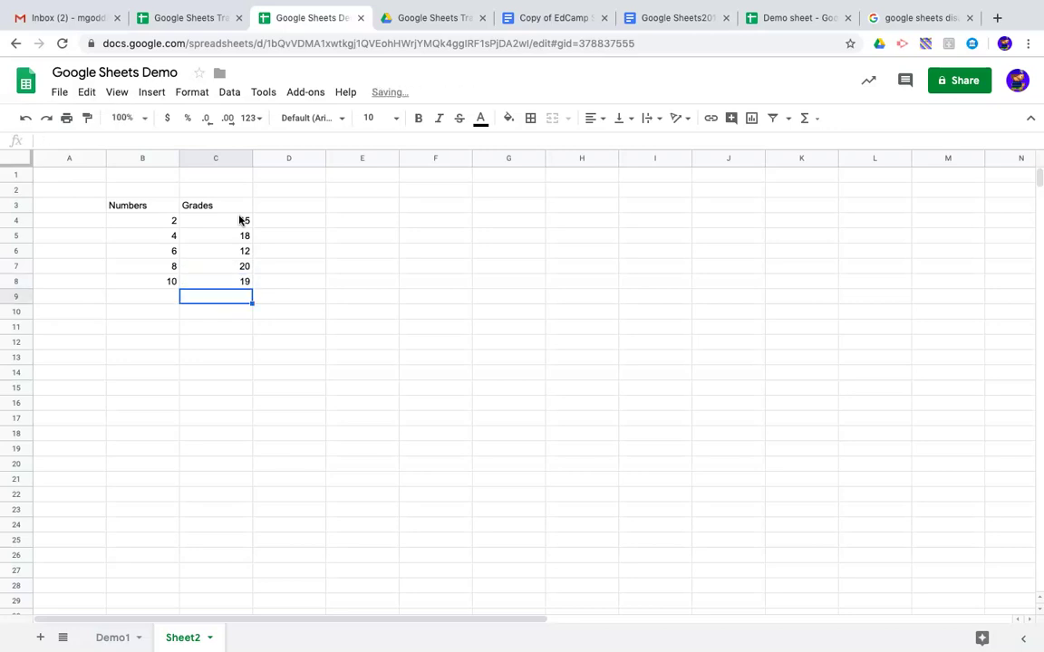
key("Up")
key("Up")
key("Up")
key("Up")
key("Up")
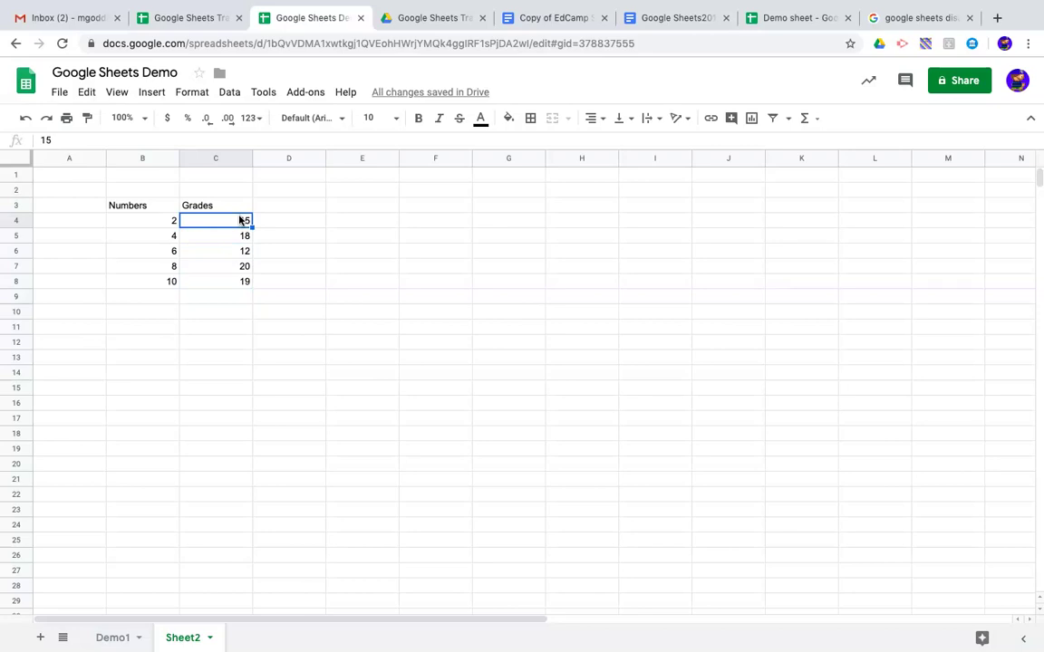
Rename the header in C3 to # Correct and enter the header Grade in D3.
key("Right")
key("Up")
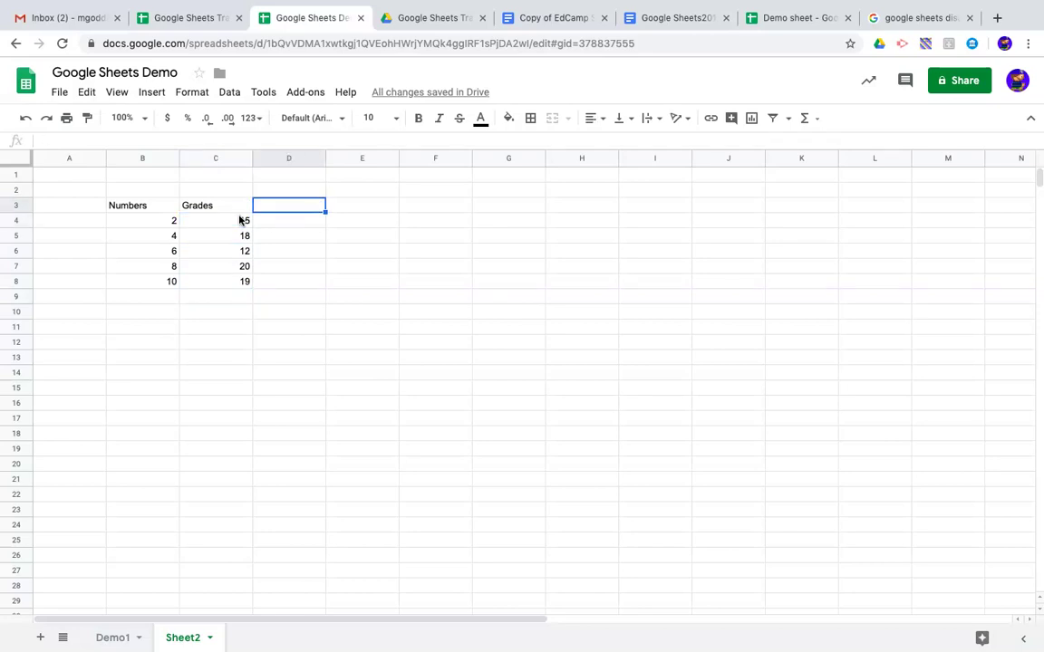
key("Left")
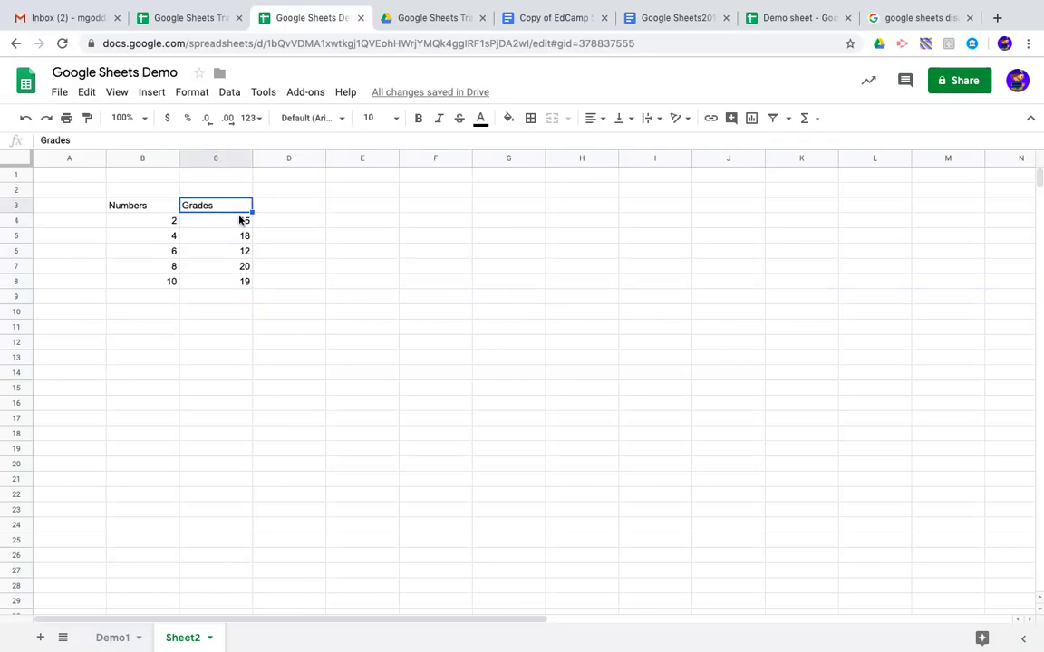
type("# Correct")
key("Tab")
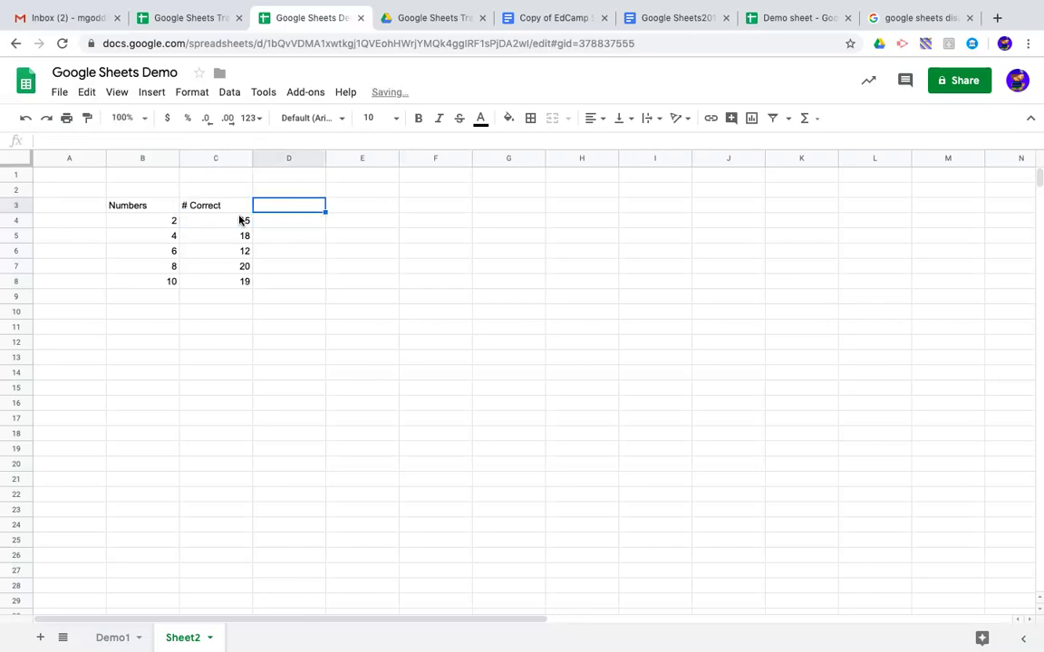
type("Grade")
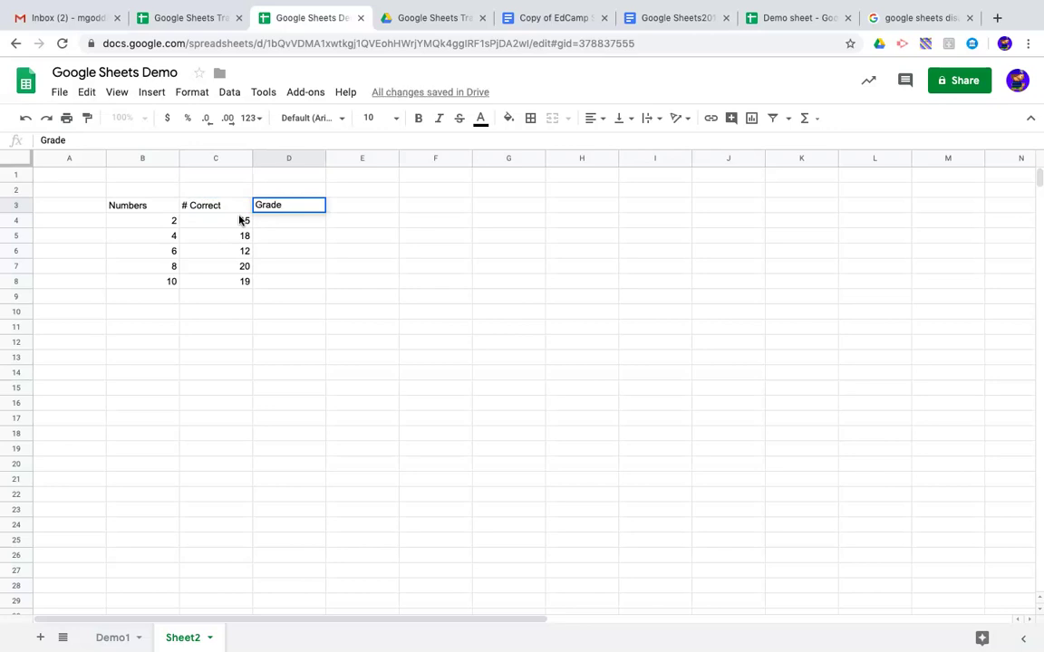
left_click(241, 220)
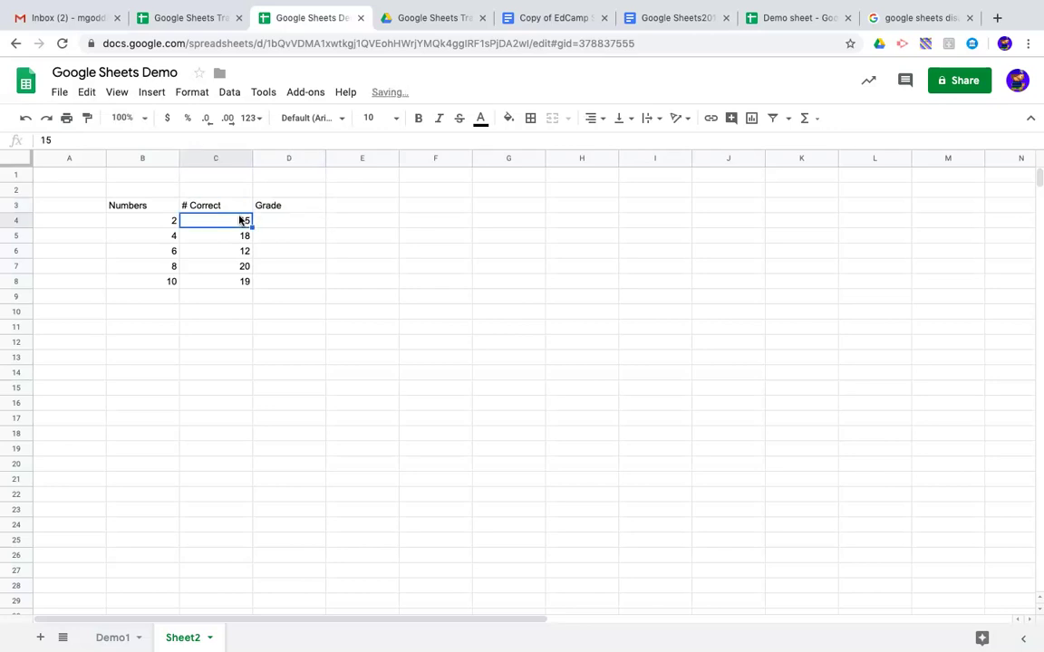
Enter the formula =C4/20 in D4 to calculate the first grade.
key("Right")
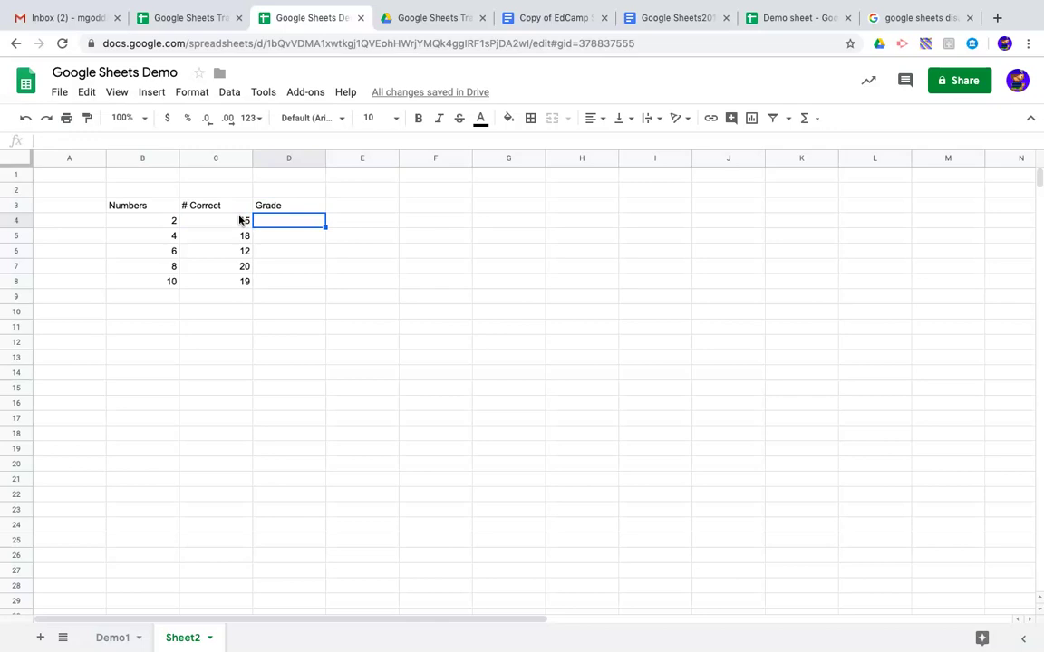
type("=")
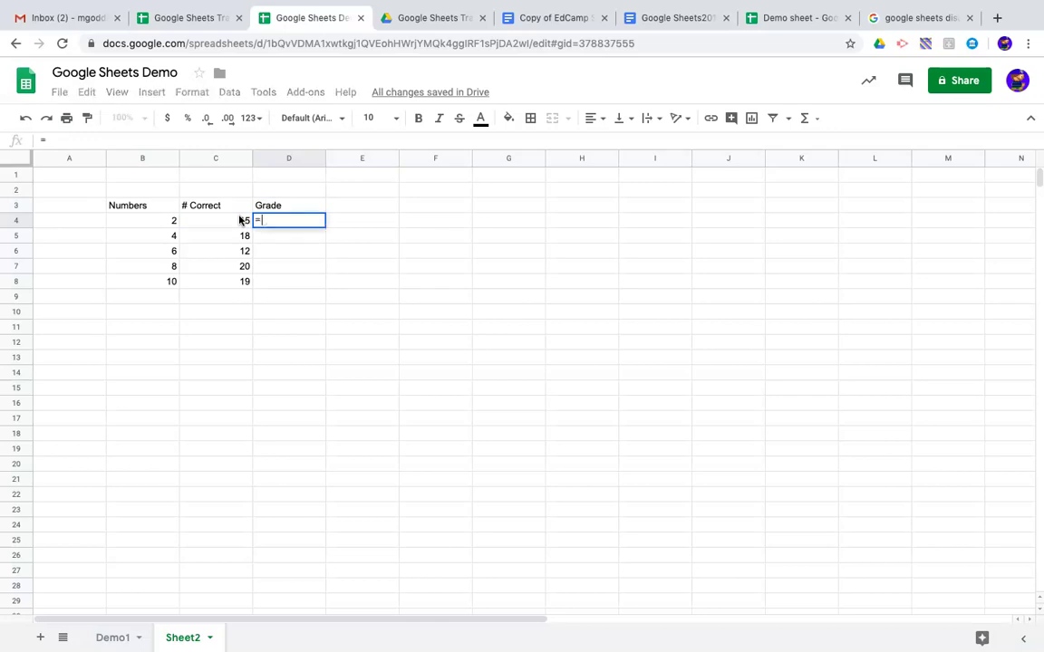
left_click(240, 220)
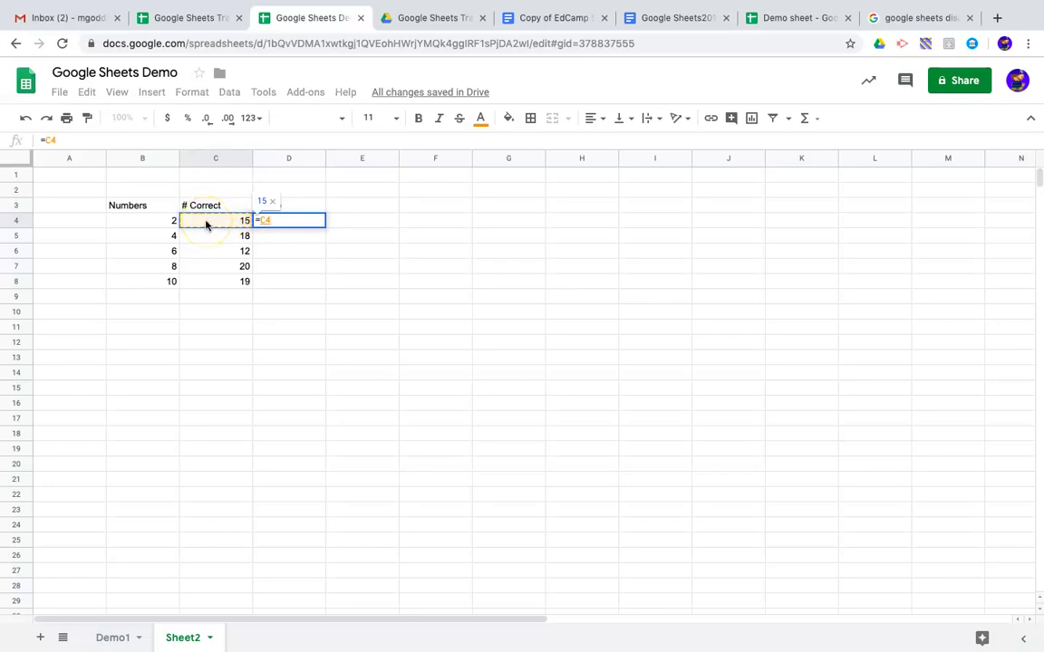
type("/20")
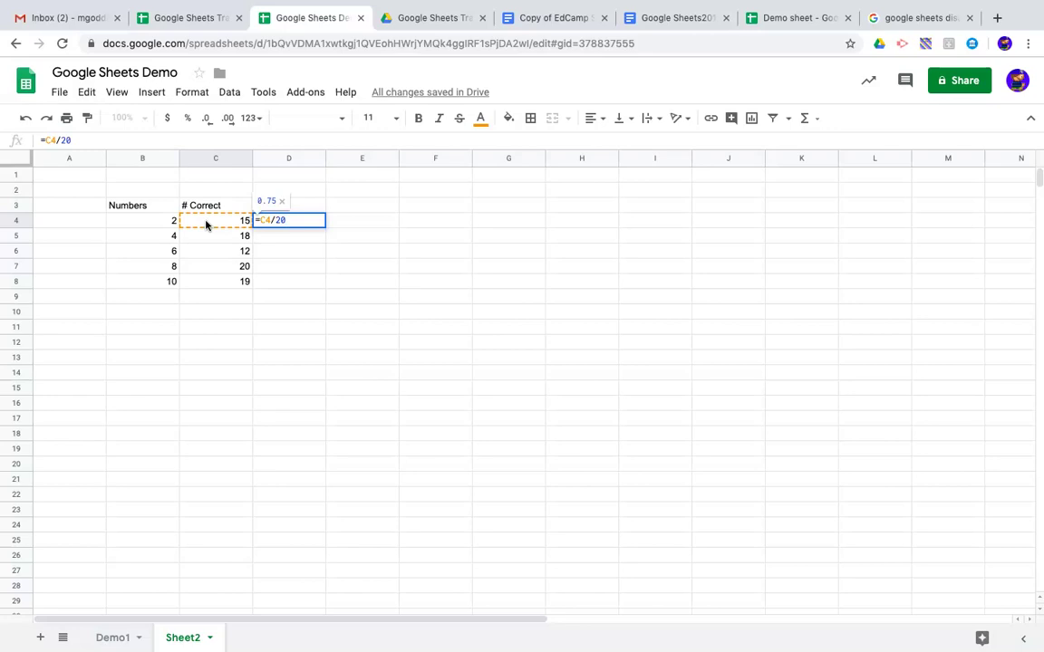
key("Return")
Format the grade in D4 as a percentage with no decimal places.
left_click(264, 226)
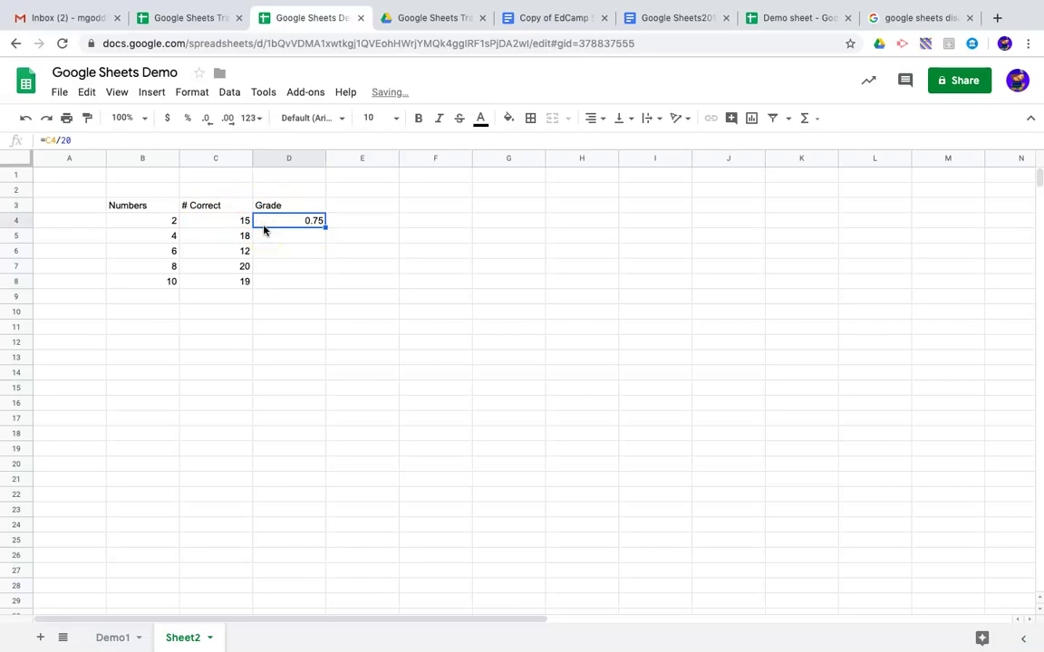
left_click(191, 121)
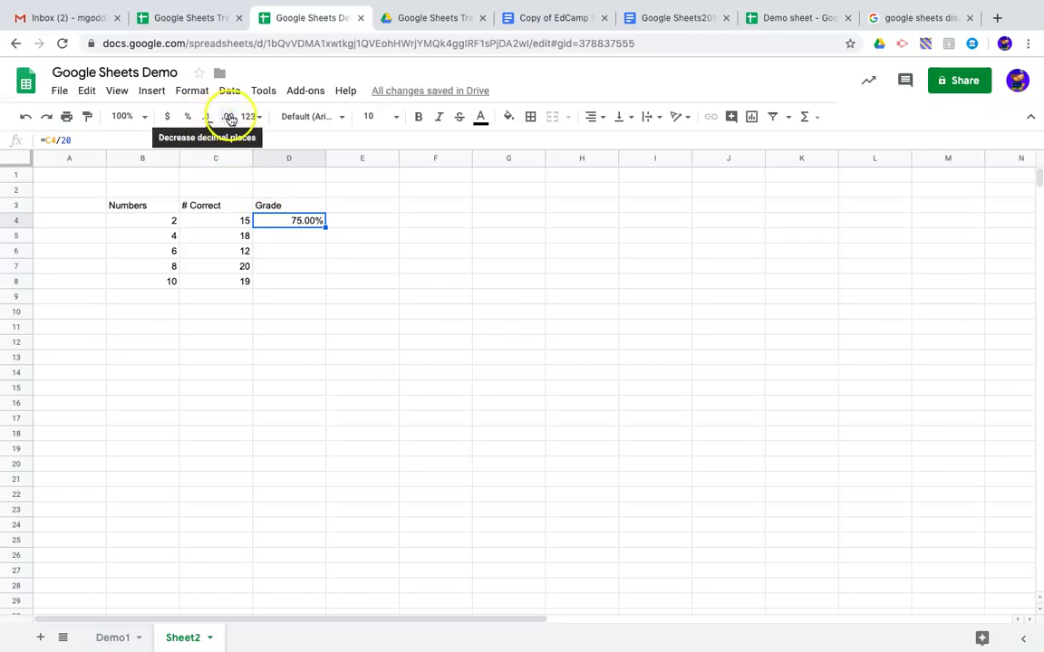
left_click(230, 118)
left_click(231, 118)
left_click(208, 118)
left_click(208, 118)
left_click(209, 118)
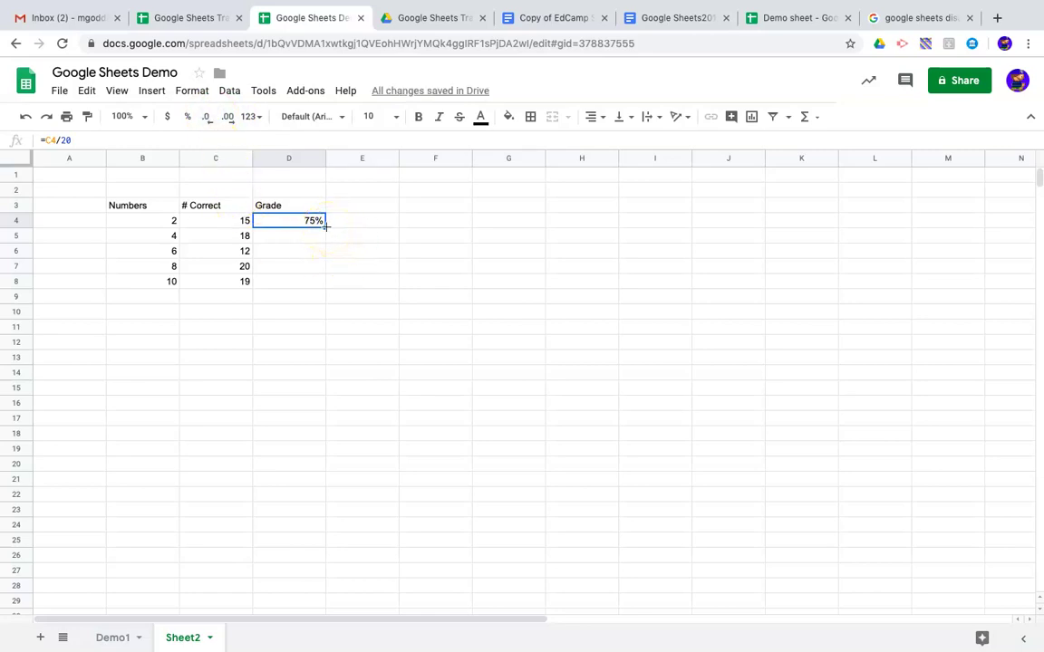
Autofill the D4 formula down to D8, and clear the copies from D5:D8.
left_click_drag(326, 231, 325, 287)
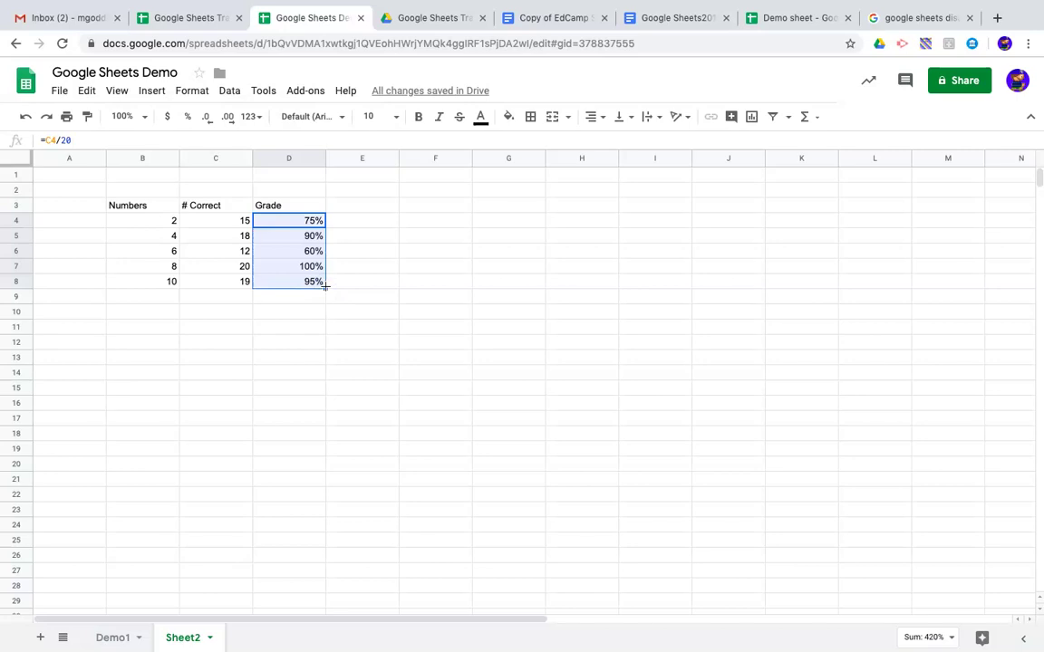
left_click_drag(302, 238, 302, 287)
key("Delete")
key("Up")
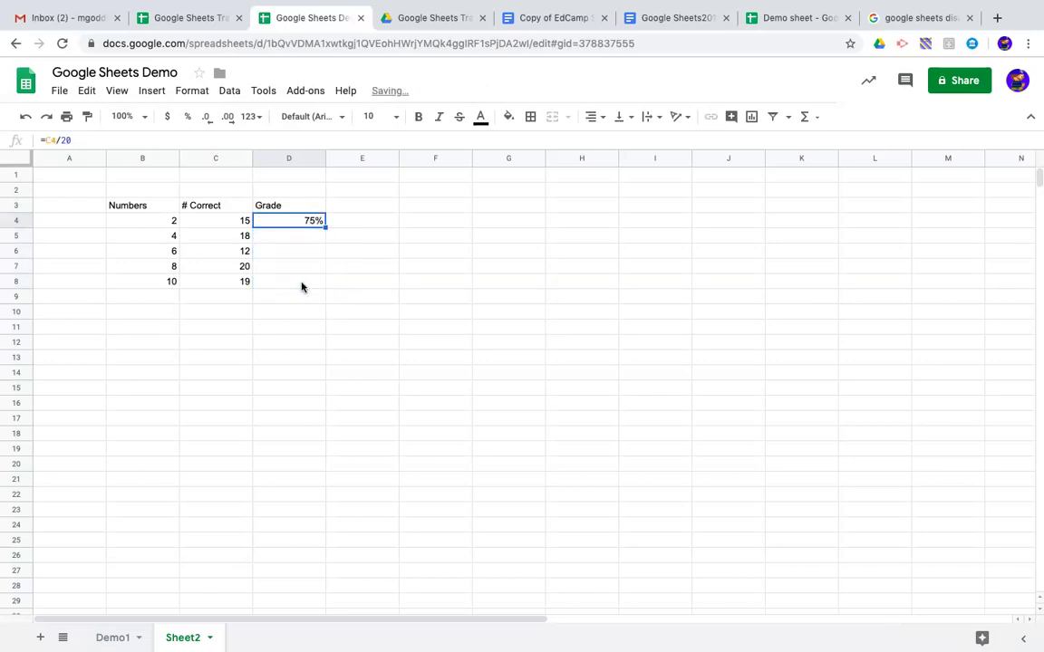
Enter the formula =C5/20 in D5 and delete it again.
key("Down")
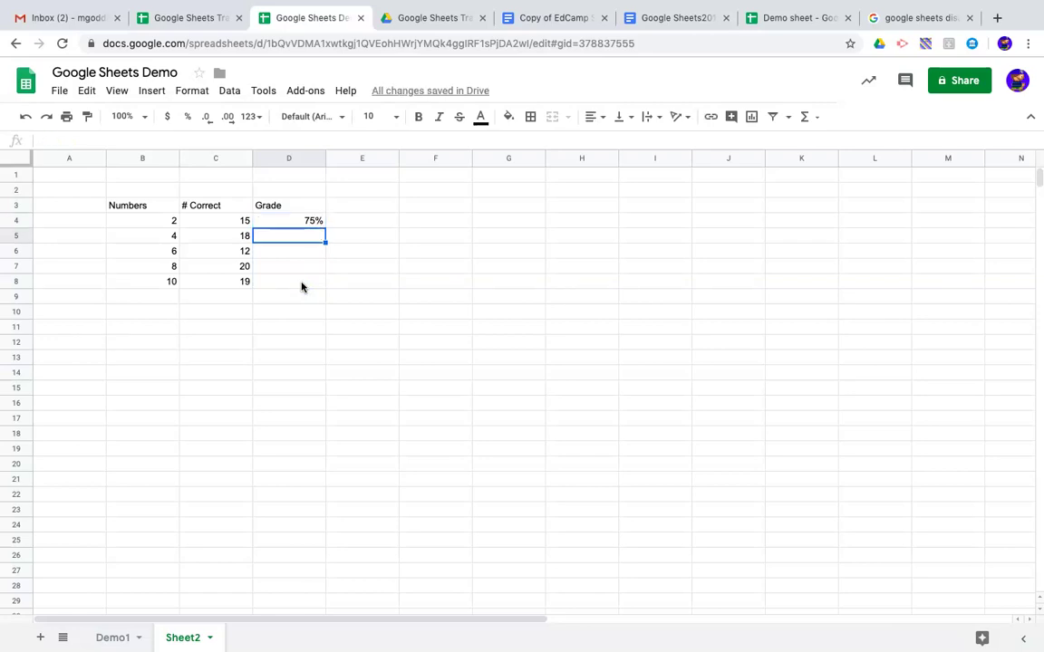
type("=C5")
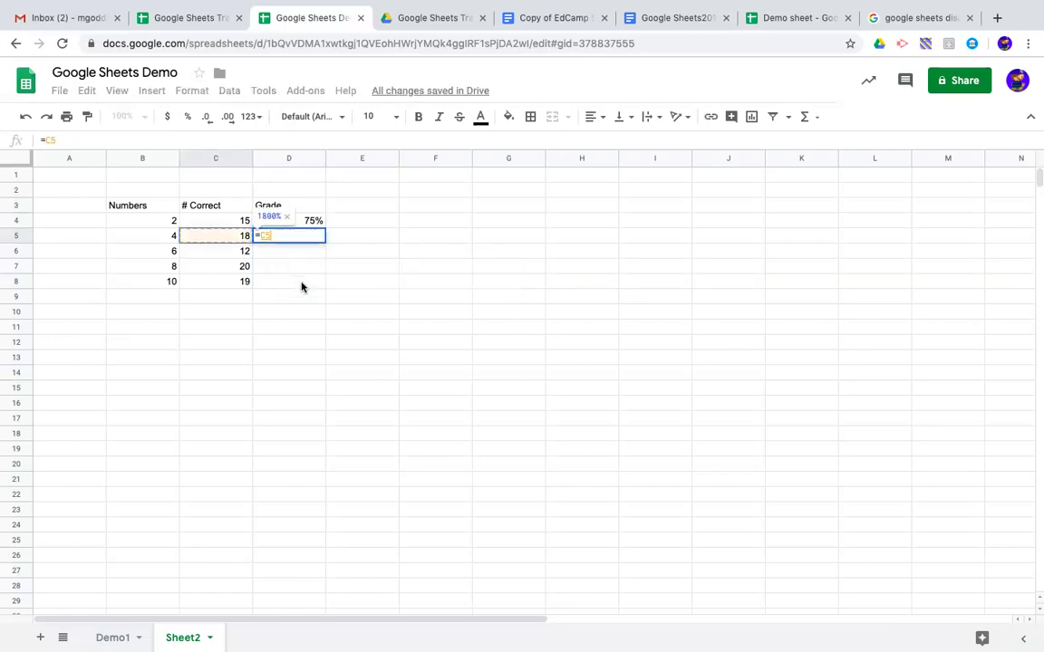
type("/20")
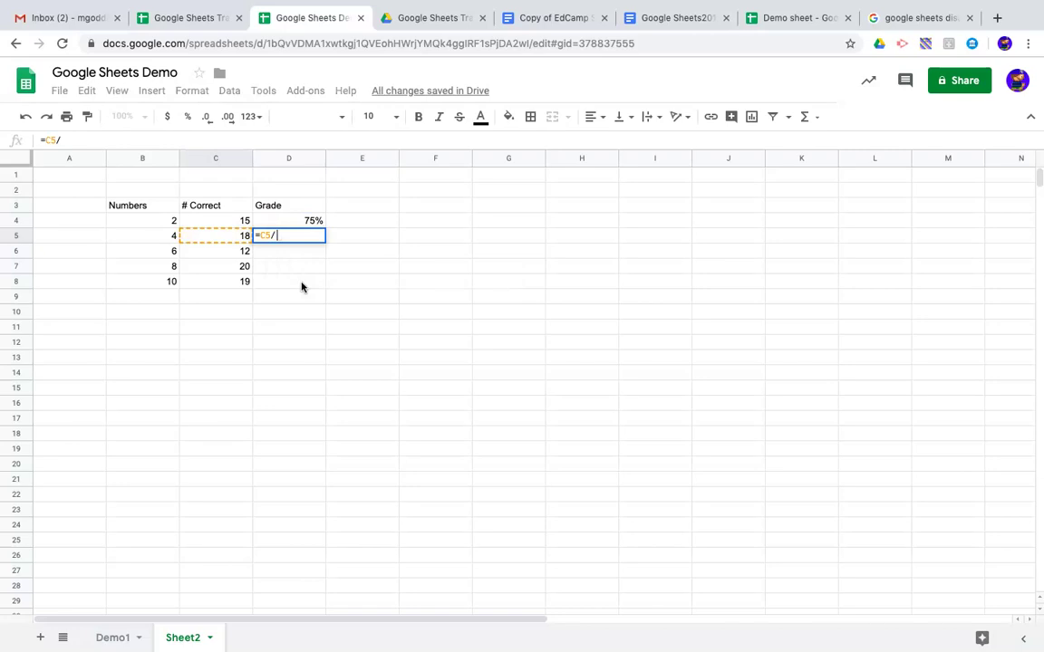
key("Return")
key("Up")
key("Up")
key("Down")
key("Delete")
Copy the grade formula from D4 and paste it into D5 and D6 one cell at a time.
key("Up")
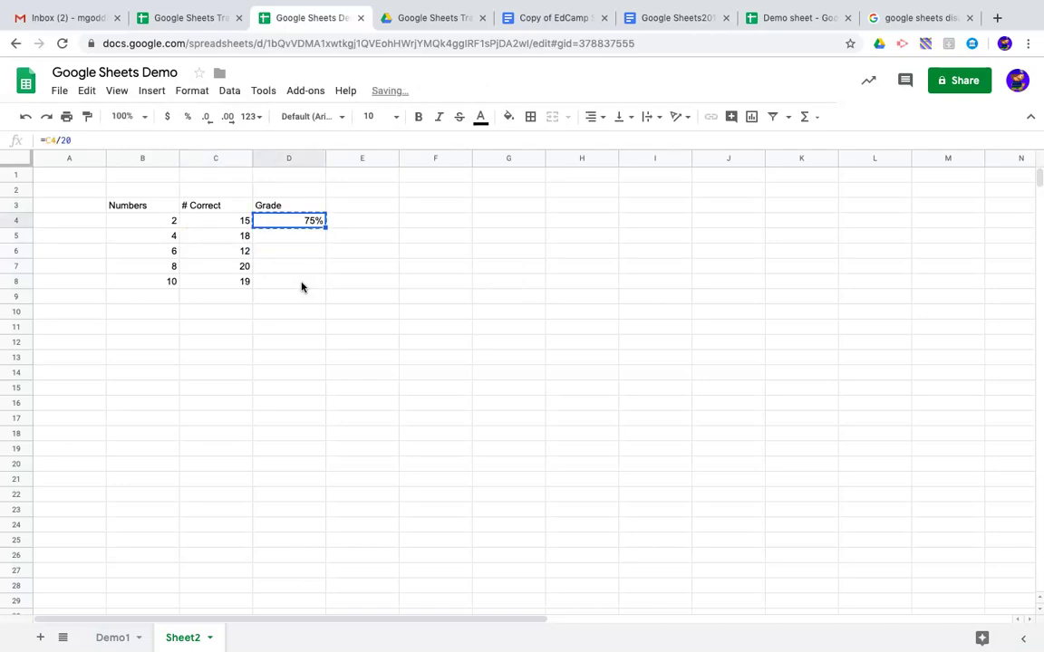
key("Down")
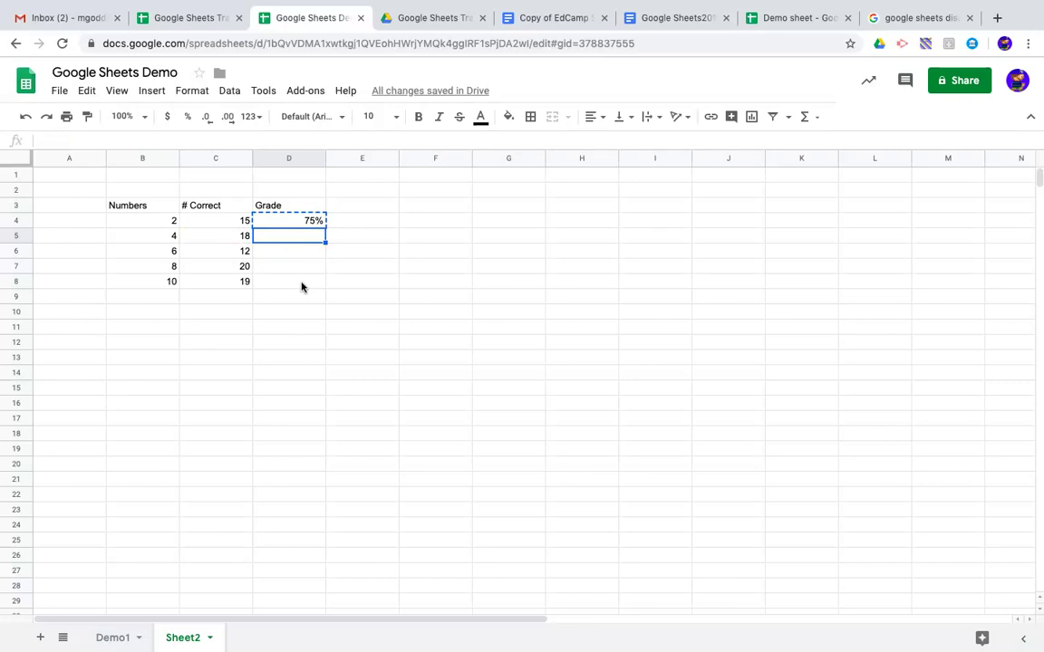
key("ctrl+v")
key("Down")
key("ctrl+v")
left_click(302, 268)
Copy the grade formula in D4 and paste it into the whole range D5:D8.
left_click(295, 225)
right_click(294, 224)
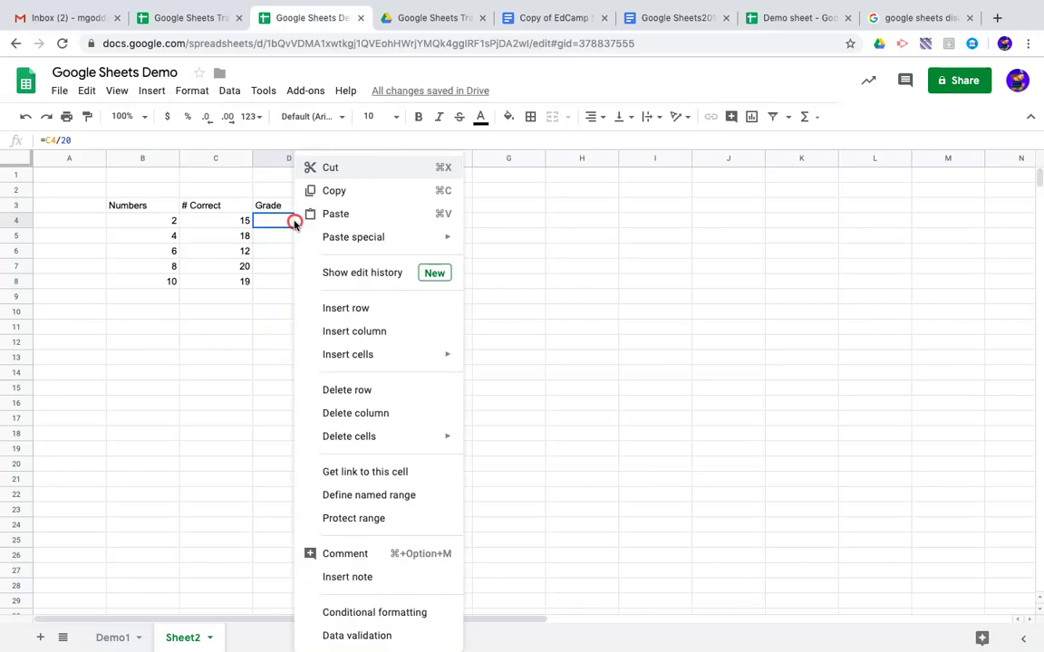
left_click(334, 193)
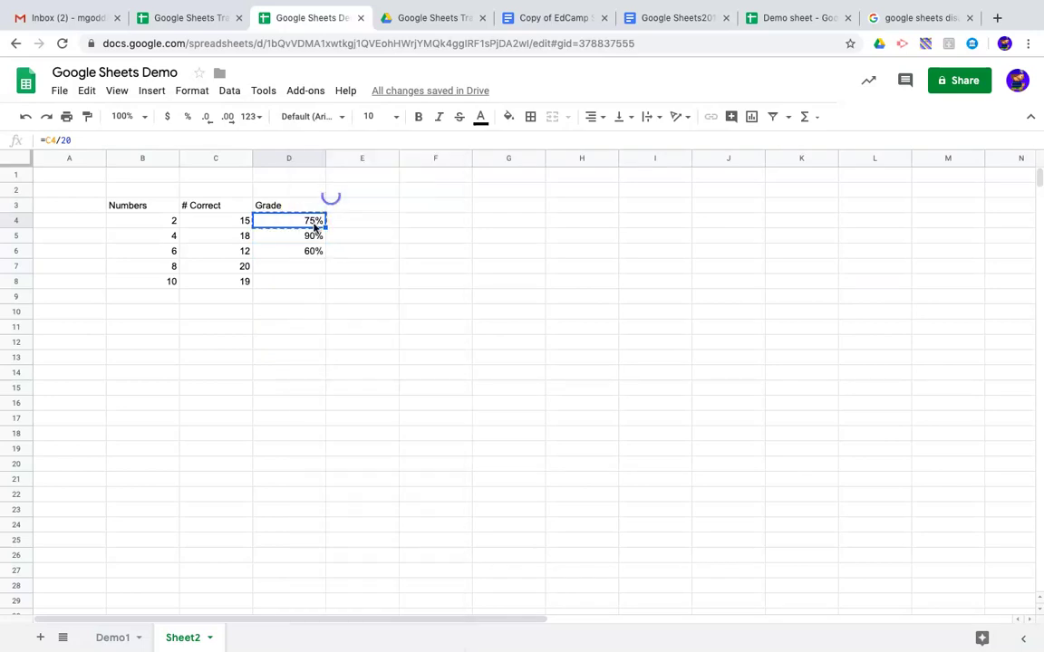
left_click_drag(291, 237, 284, 286)
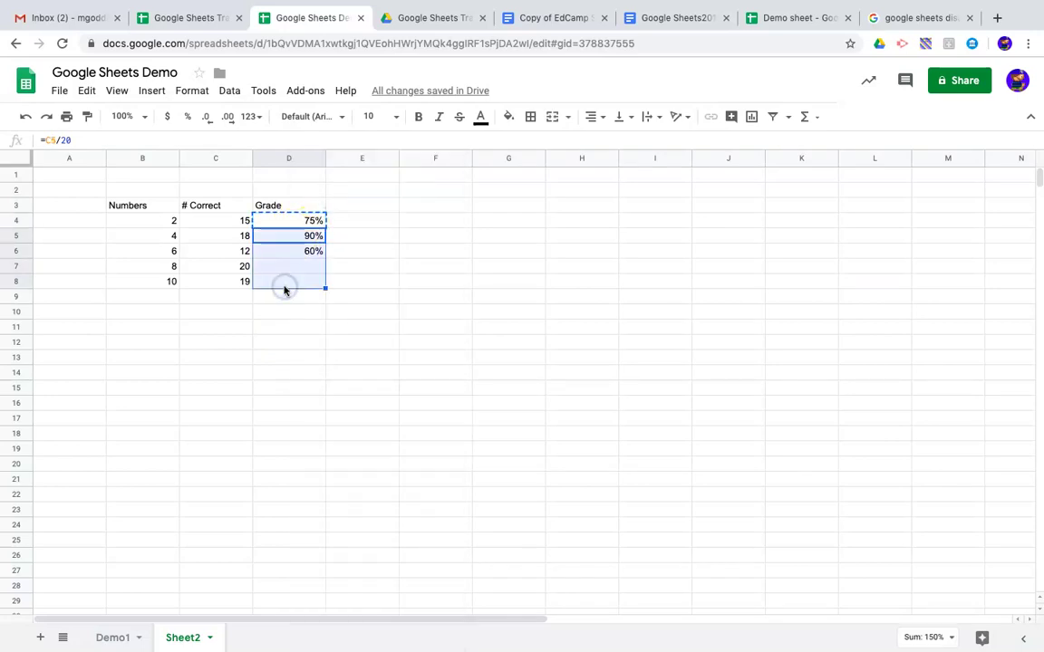
right_click(286, 286)
left_click(319, 191)
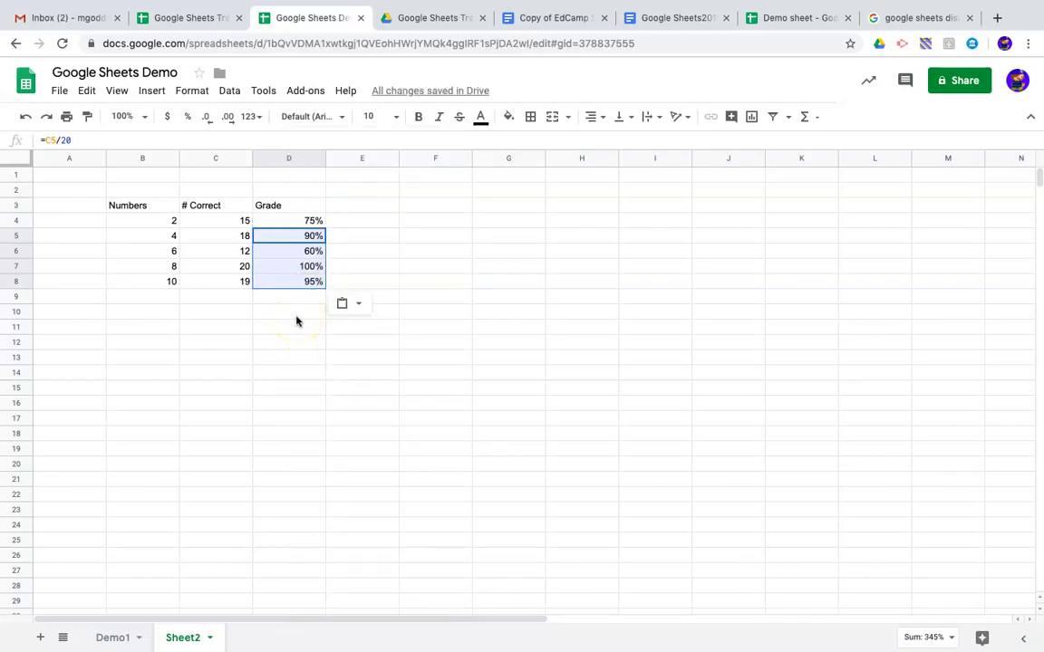
left_click(303, 328)
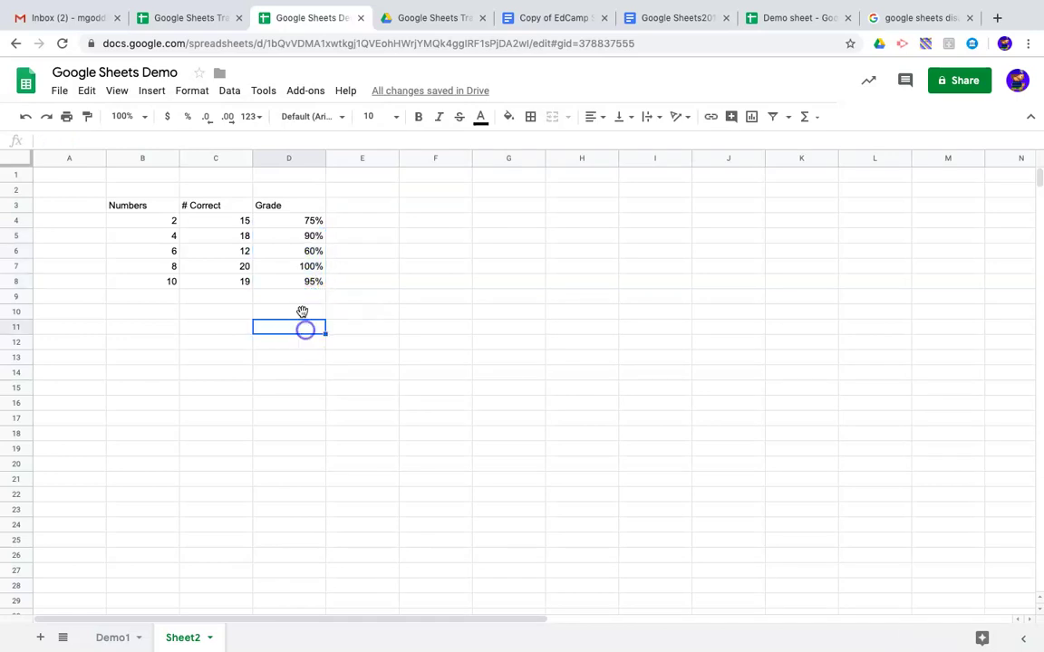
Examine which cell the pasted formula in D5 refers to, leaving the formula as it is.
left_click(296, 237)
double_click(296, 237)
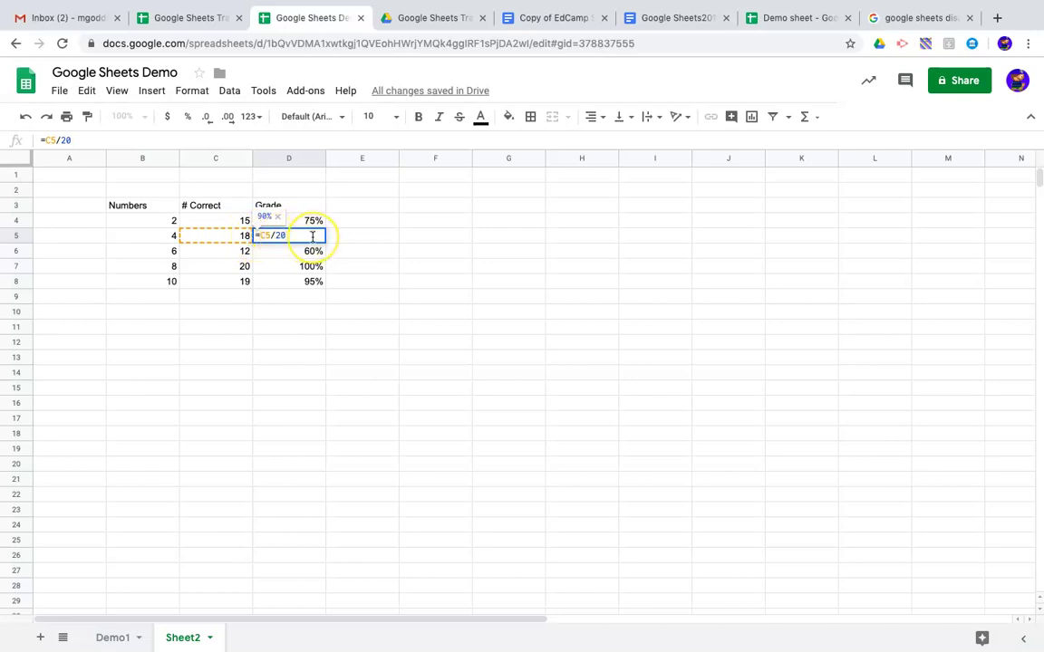
key("Return")
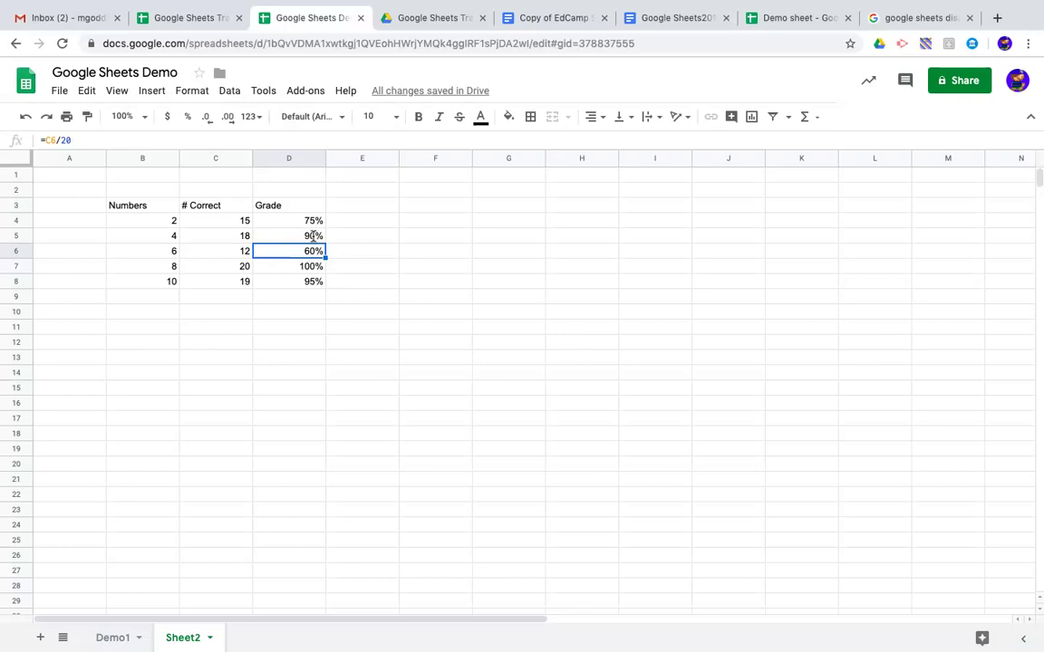